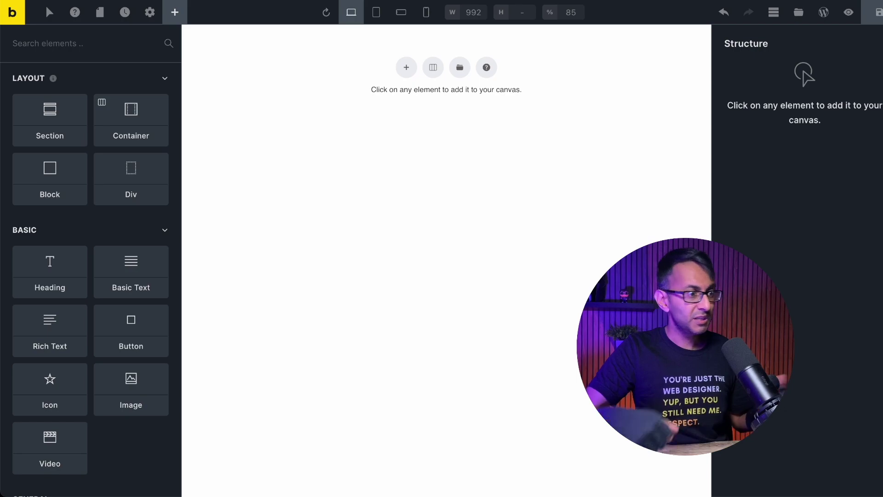
# Close the Elements panel so the empty element's content and style settings show.
pyautogui.click(514, 261)
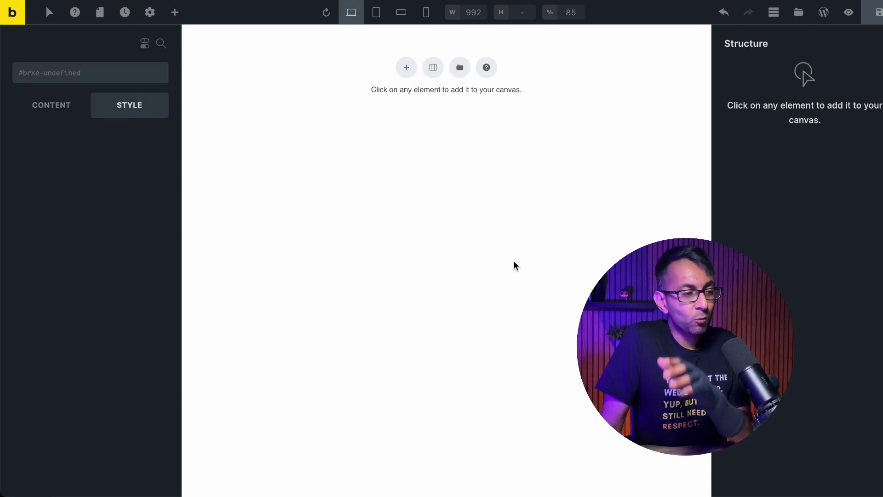
# Add a section with a container and set the container's background colour to white (#ffffff).
pyautogui.click(408, 74)
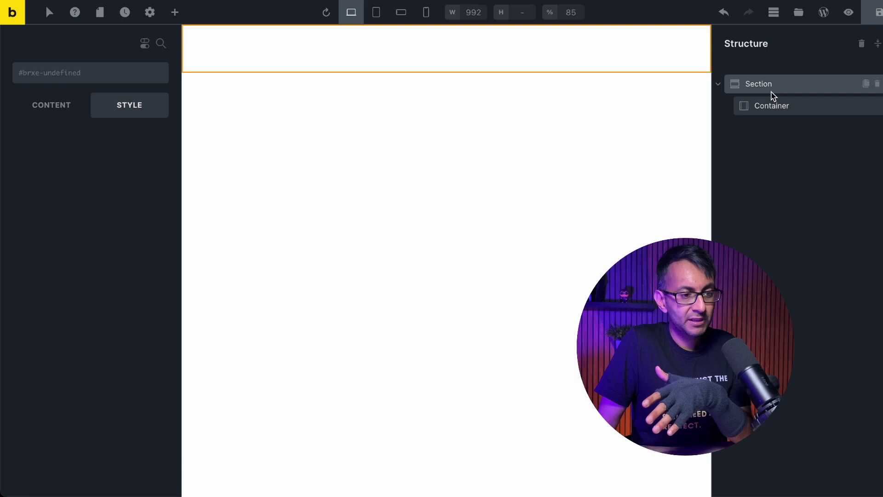
pyautogui.click(796, 88)
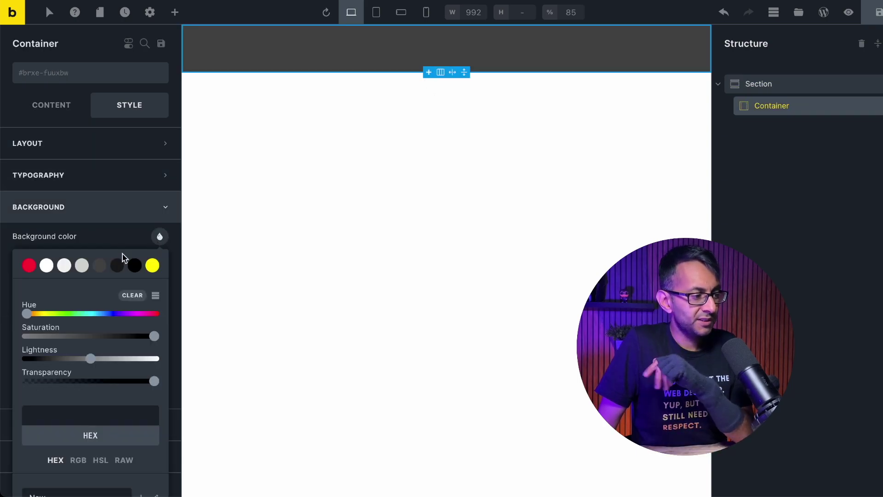
pyautogui.click(45, 269)
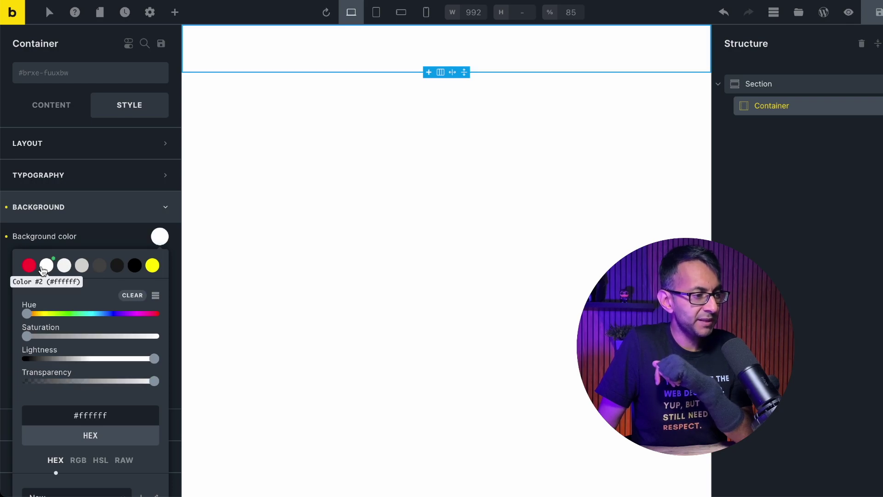
pyautogui.click(413, 301)
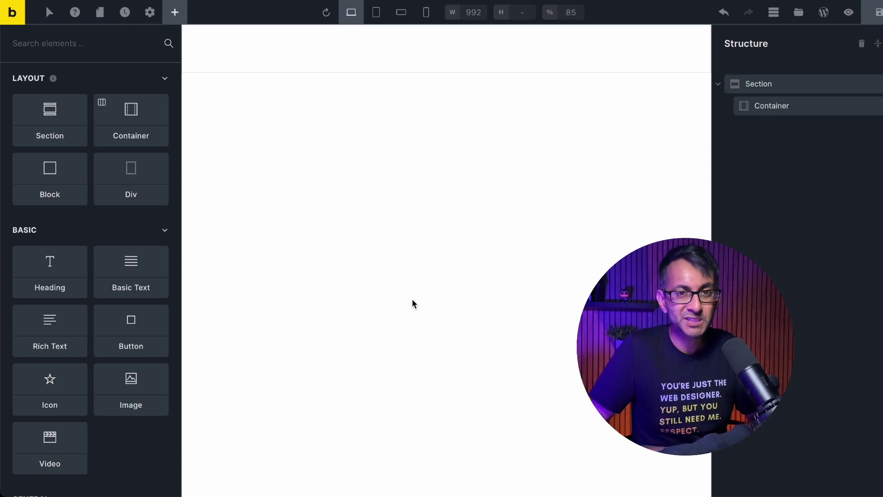
# Select the container and set its alignment to Stretch.
pyautogui.click(184, 260)
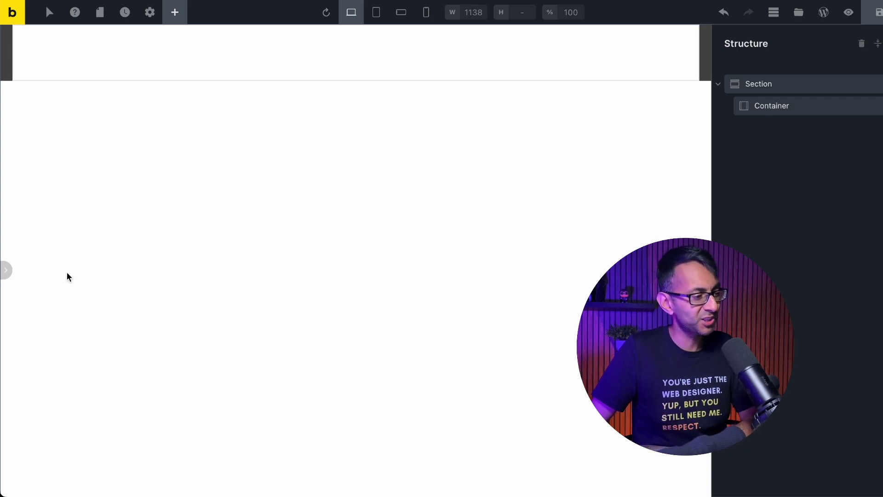
pyautogui.click(6, 270)
pyautogui.click(763, 110)
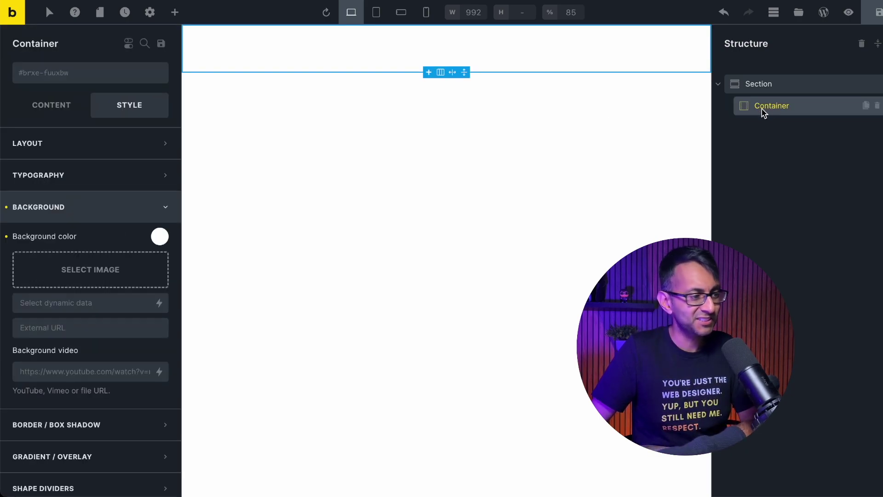
pyautogui.click(48, 107)
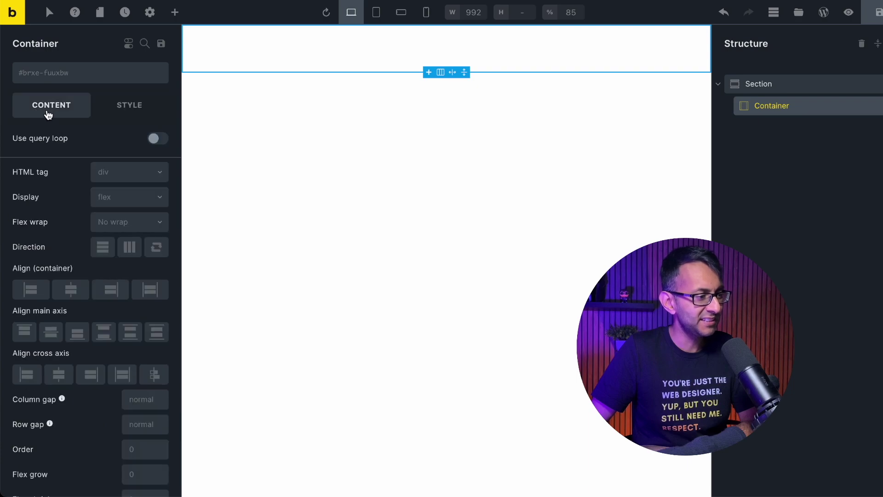
pyautogui.click(152, 291)
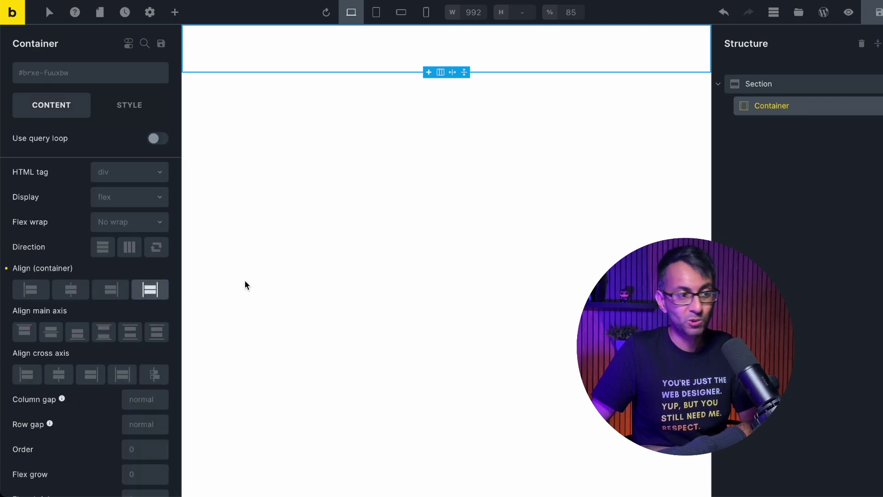
# Preview at full width, then expand the container's Style > Layout spacing and sizing options.
pyautogui.click(181, 258)
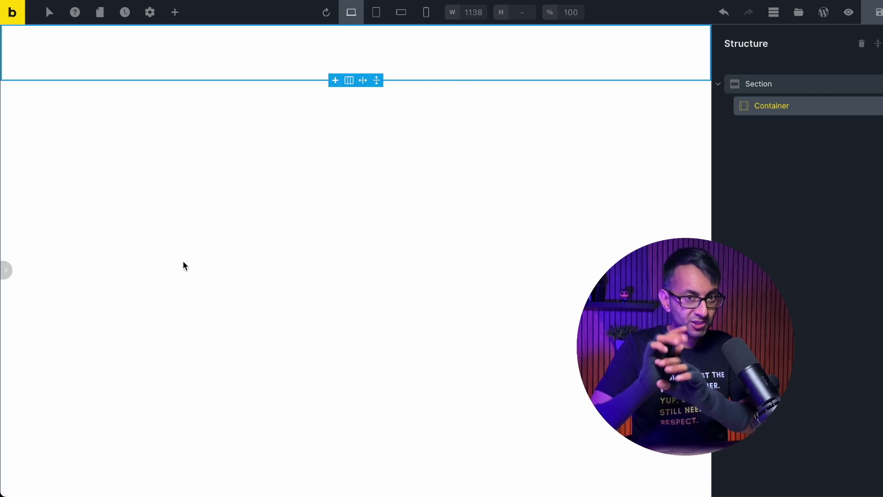
pyautogui.click(5, 270)
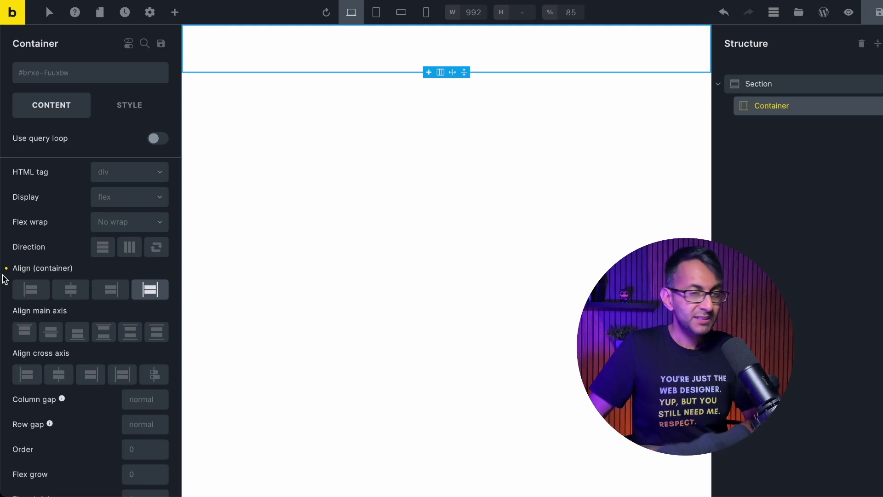
pyautogui.click(132, 106)
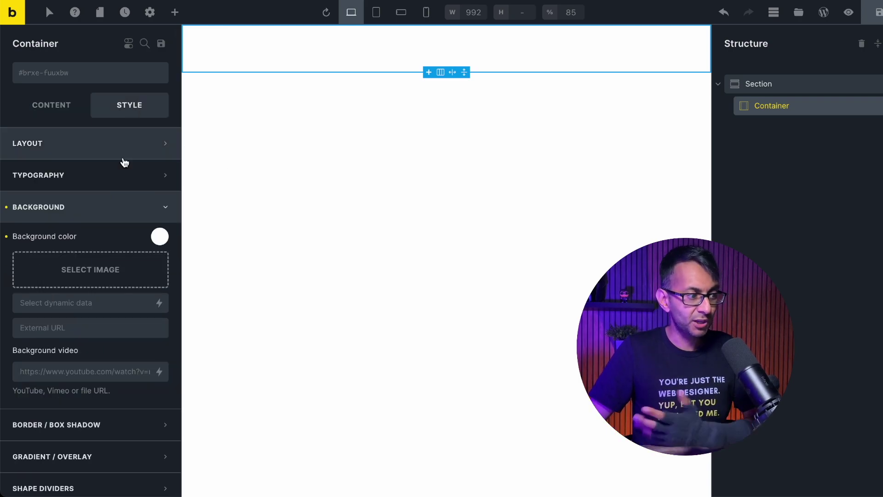
pyautogui.click(91, 143)
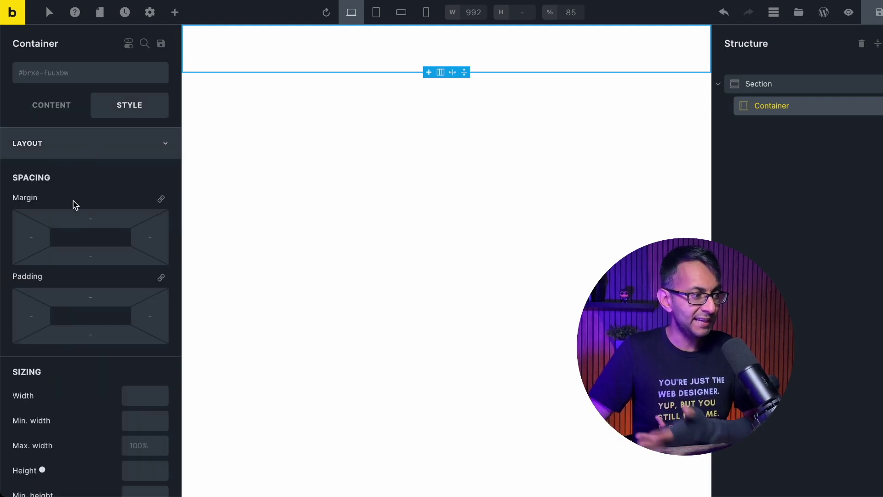
# Select the outer Section in Structure and show its CSS class list.
pyautogui.click(783, 93)
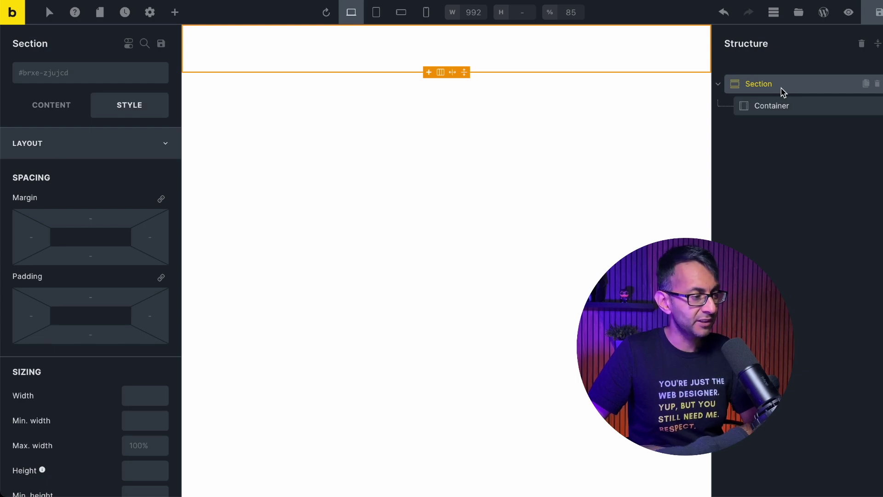
pyautogui.click(60, 77)
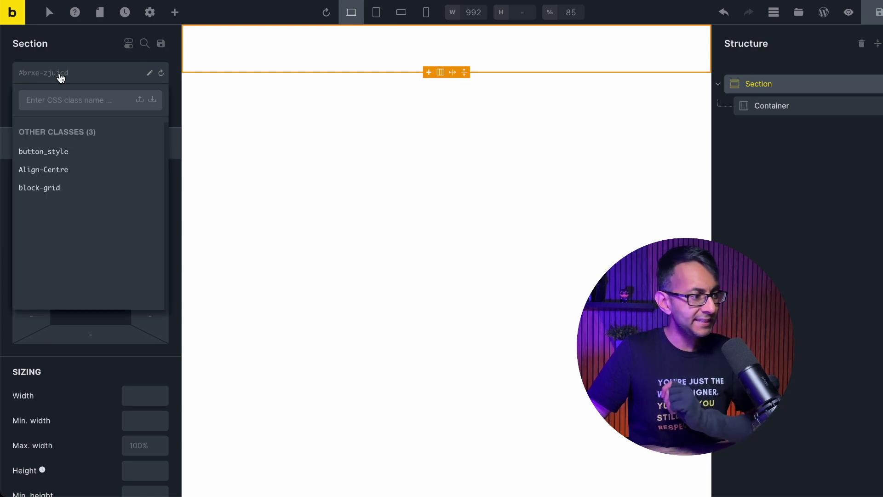
# Create the global class Section-Pad-20px, then delete its tag from the section.
pyautogui.write('Section-Pad-20px')
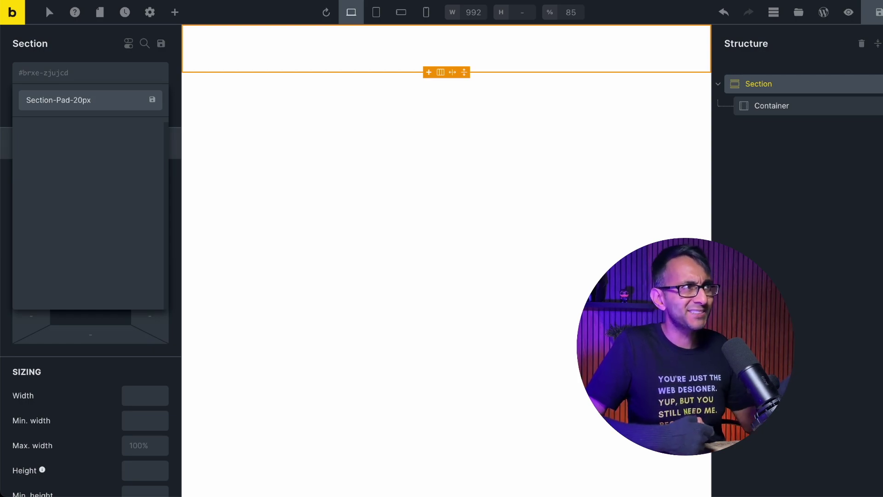
pyautogui.click(152, 99)
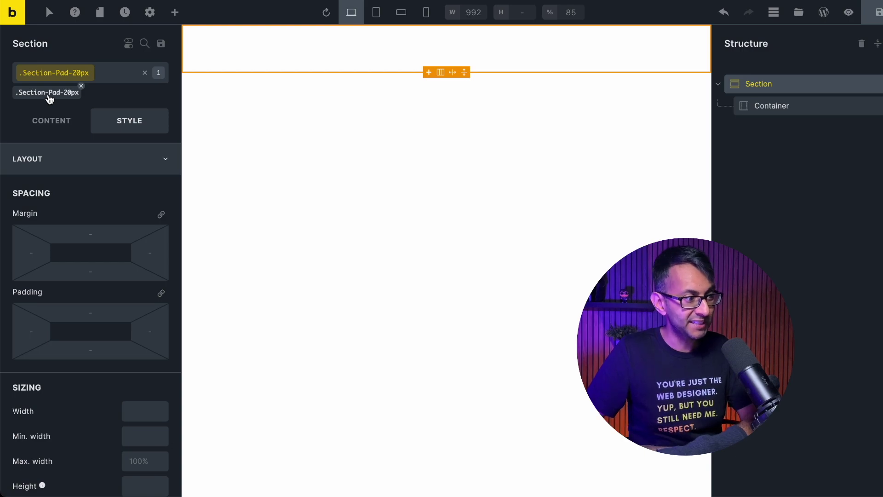
pyautogui.moveTo(60, 83)
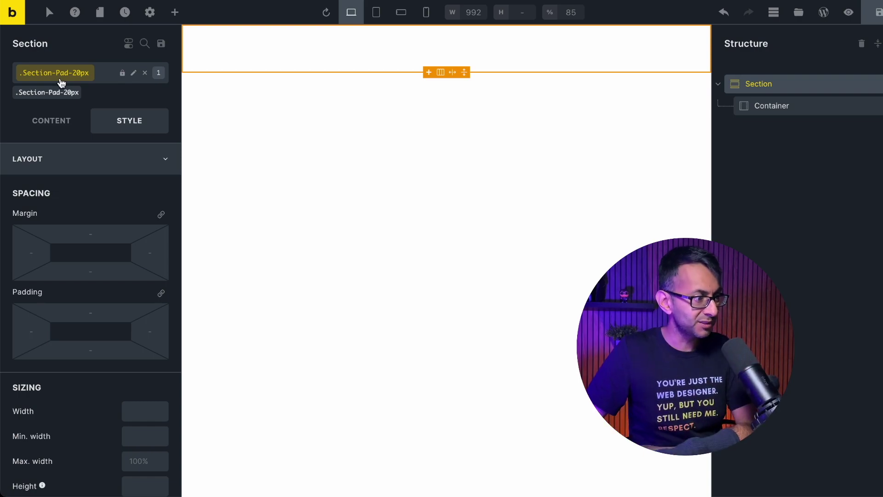
pyautogui.click(81, 86)
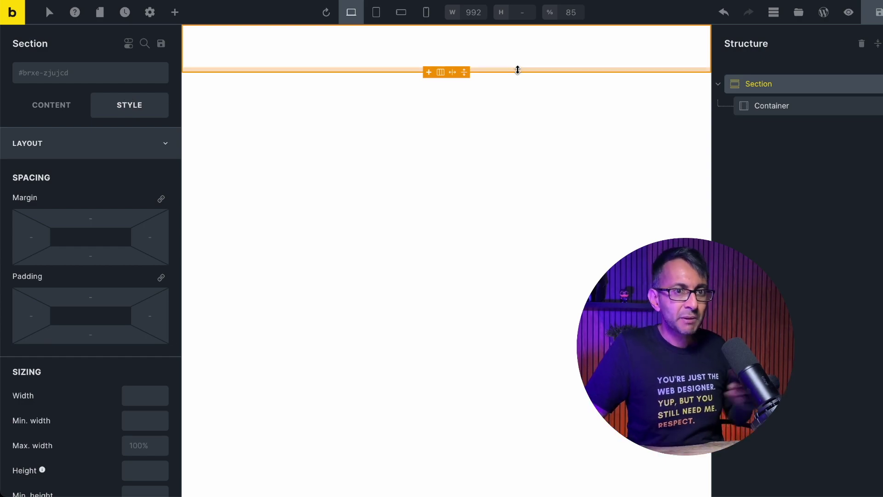
# Reapply the Section-Pad-20px class to the section.
pyautogui.click(51, 79)
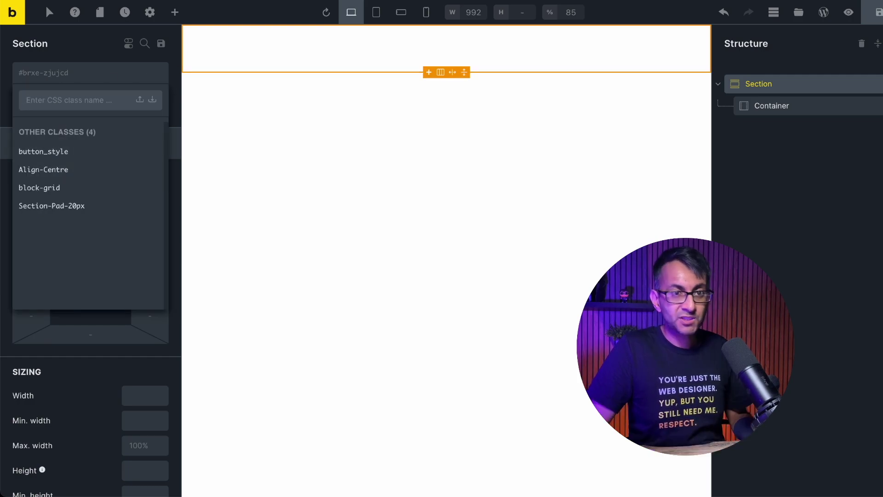
pyautogui.write('Pa')
pyautogui.click(79, 154)
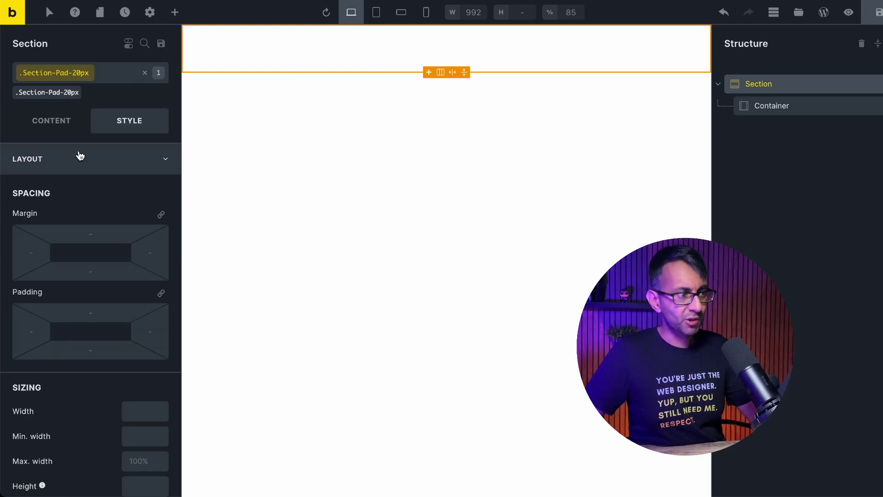
pyautogui.moveTo(66, 99)
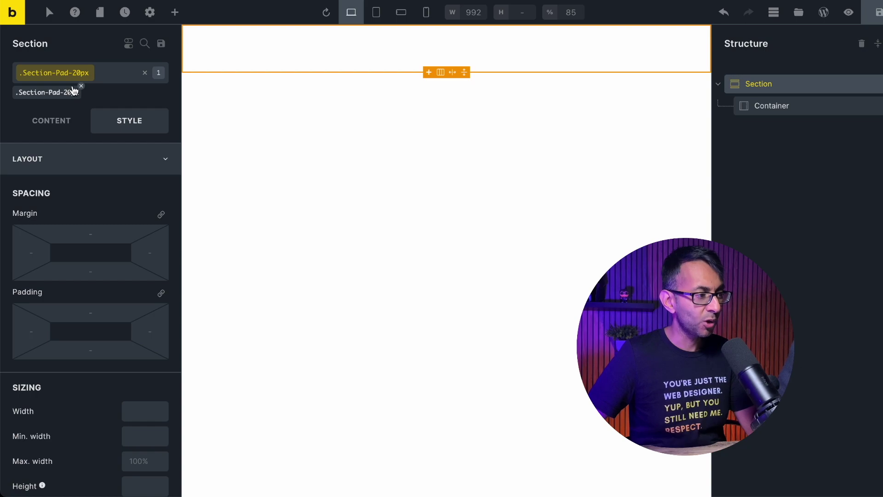
pyautogui.moveTo(77, 81)
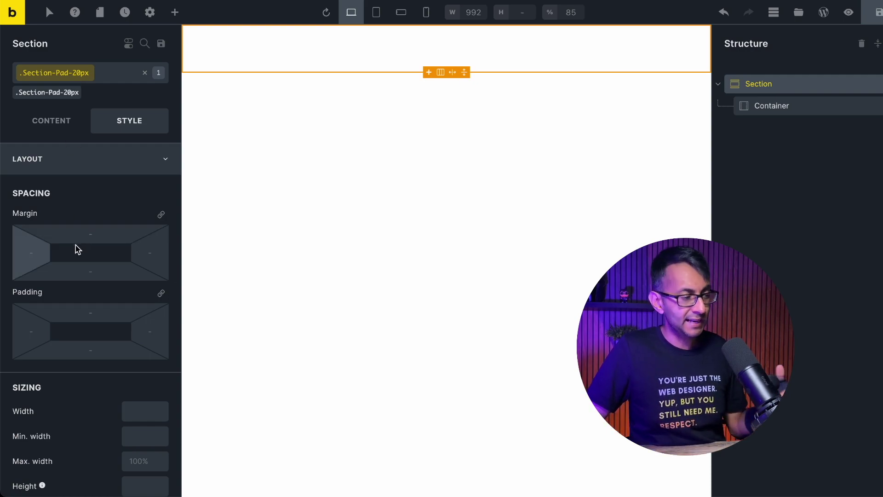
# Link the padding sides and set the section's padding to 20 on all four sides.
pyautogui.click(160, 293)
pyautogui.click(109, 312)
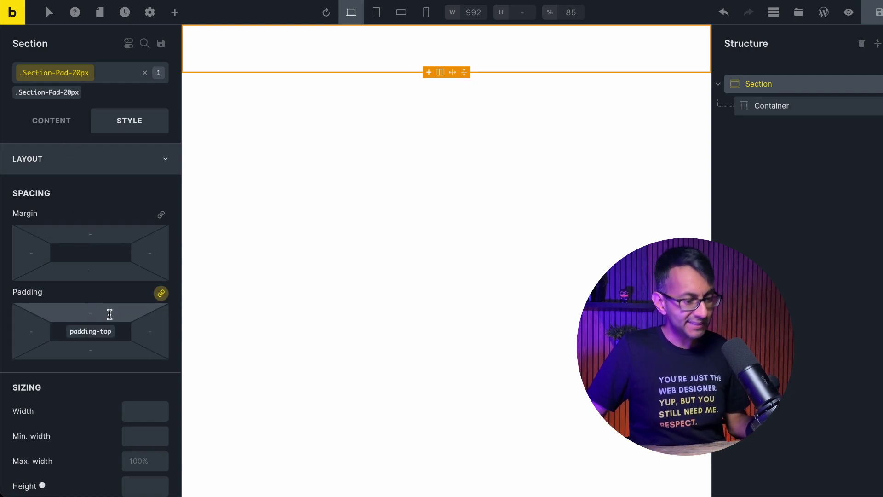
pyautogui.write('20')
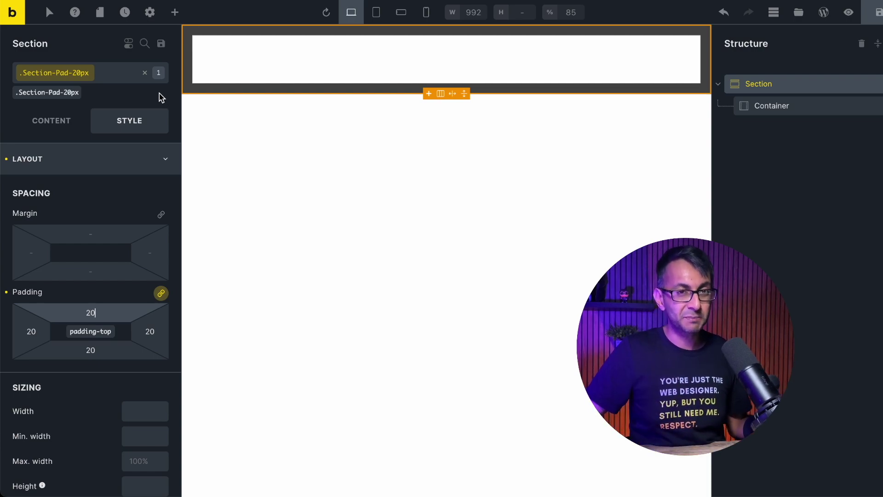
pyautogui.click(809, 171)
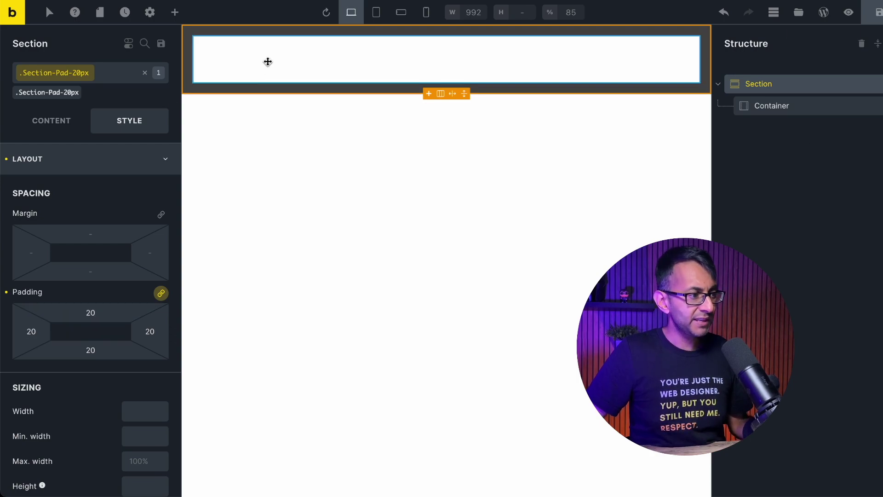
# Add a second section and apply the Section-Pad-20px class to it for 20 padding.
pyautogui.click(370, 168)
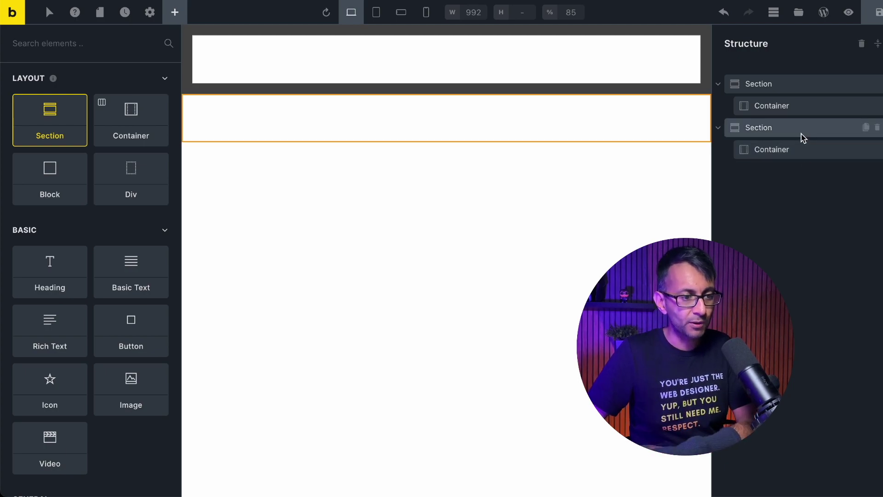
pyautogui.click(806, 150)
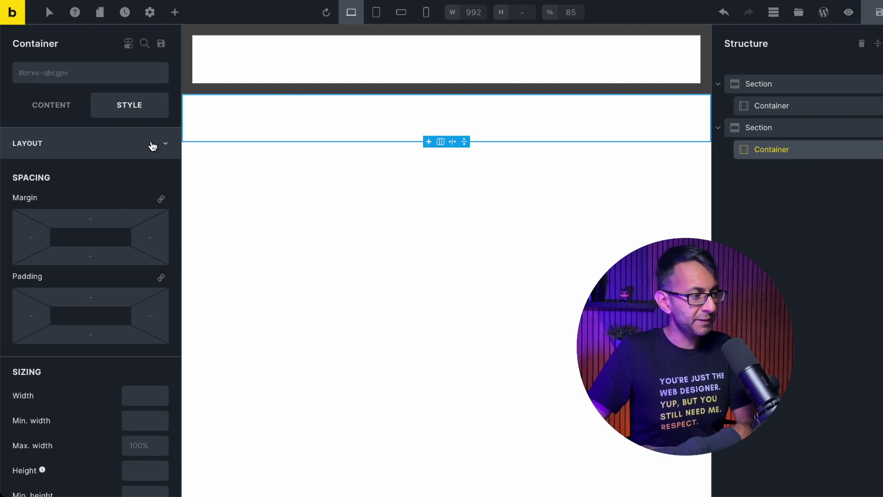
pyautogui.click(805, 133)
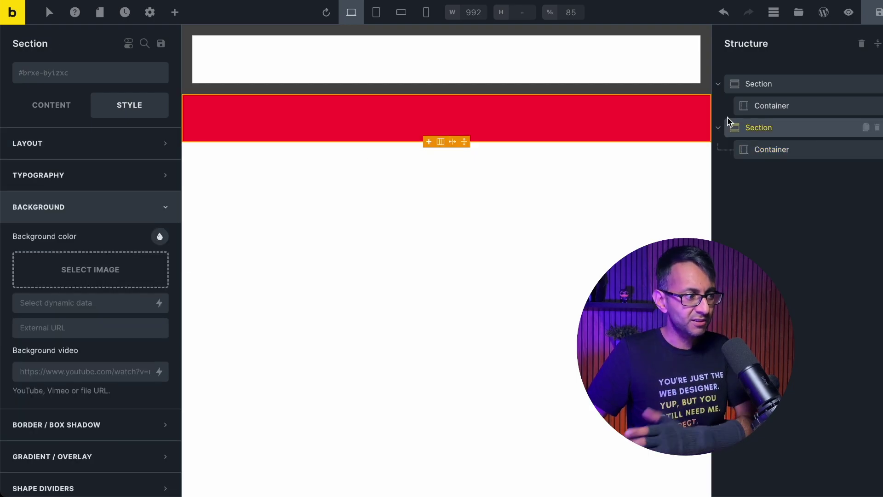
pyautogui.click(79, 151)
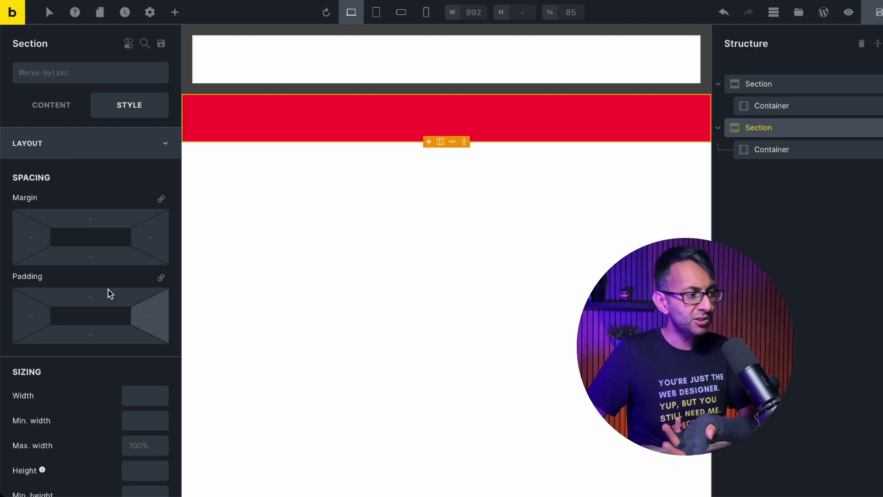
pyautogui.click(65, 75)
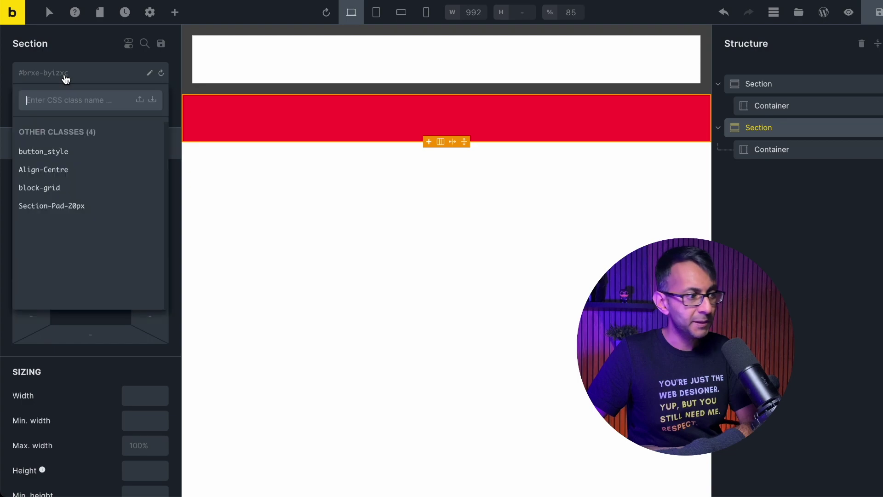
pyautogui.click(51, 206)
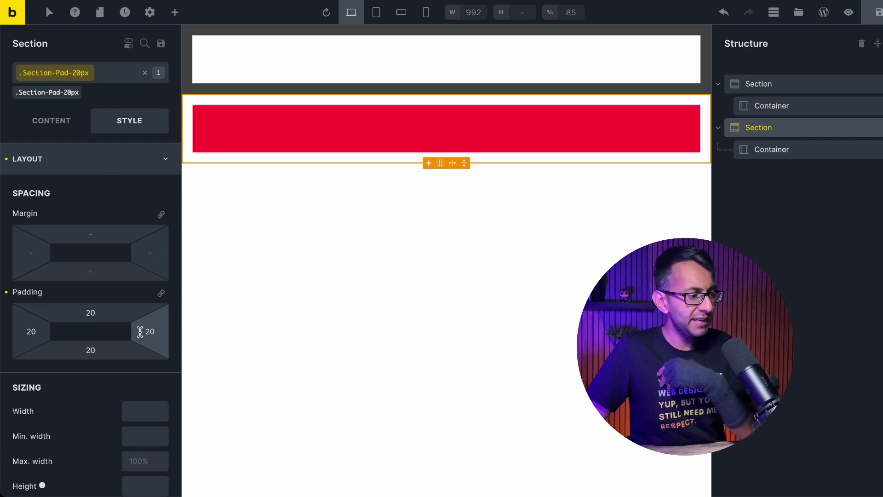
pyautogui.click(161, 332)
pyautogui.press('Down')
pyautogui.press('Down')
pyautogui.press('Down')
pyautogui.press('Down')
pyautogui.moveTo(159, 331); pyautogui.dragTo(139, 331)
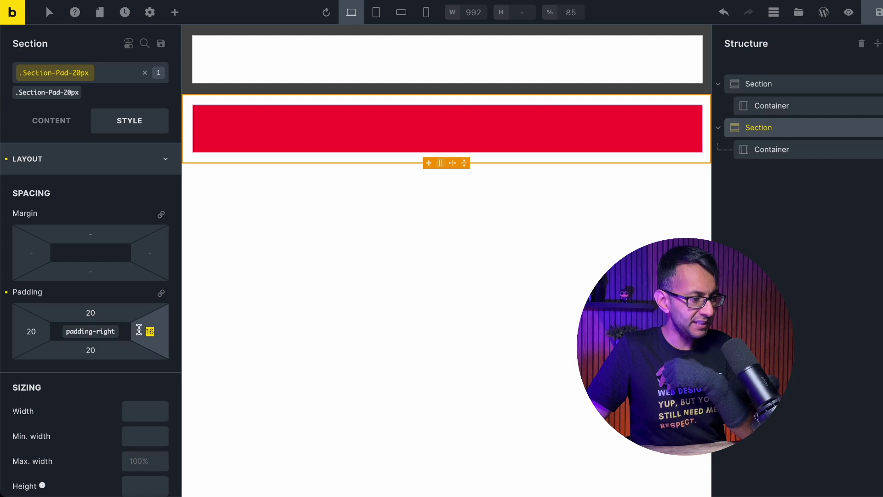
pyautogui.write('50')
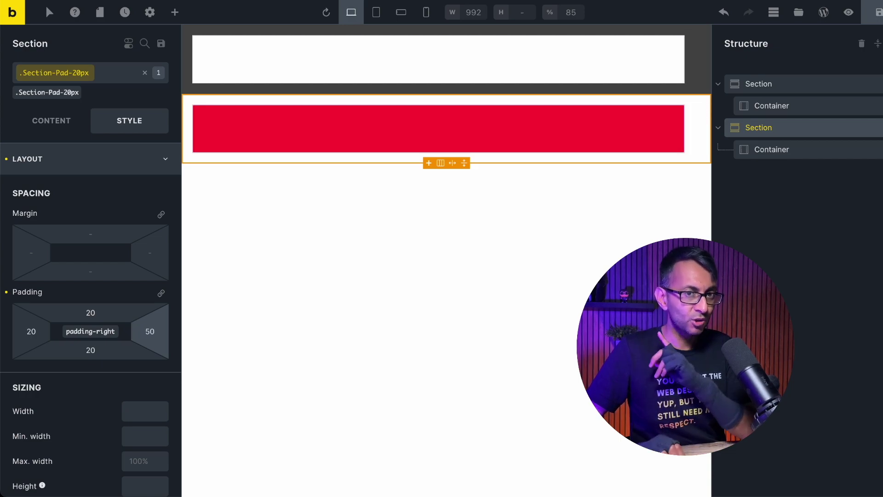
pyautogui.write('0')
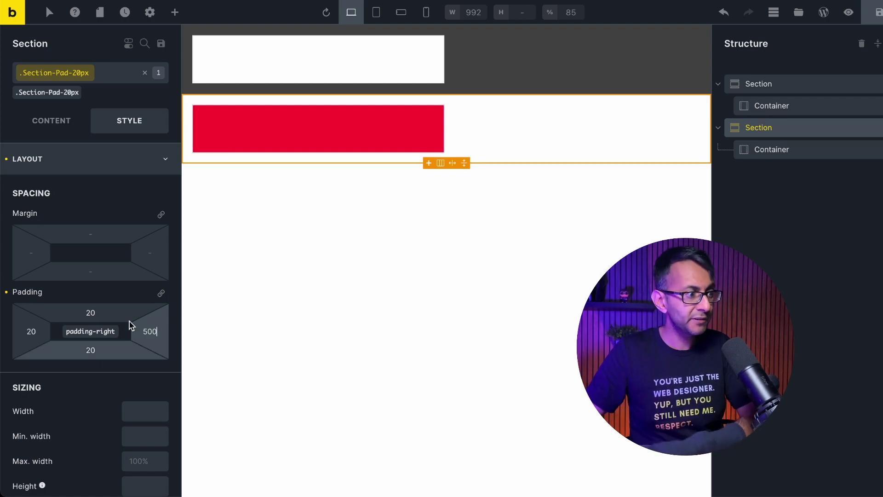
pyautogui.moveTo(70, 76)
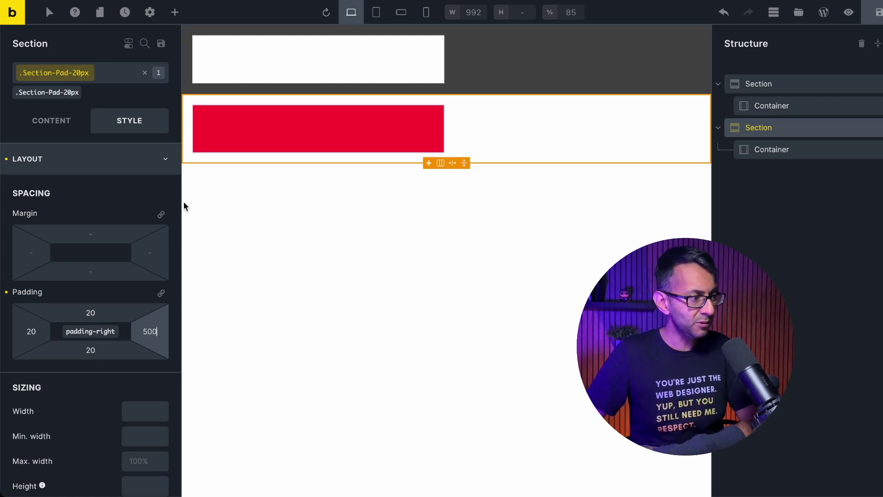
pyautogui.doubleClick(144, 333)
pyautogui.write('20')
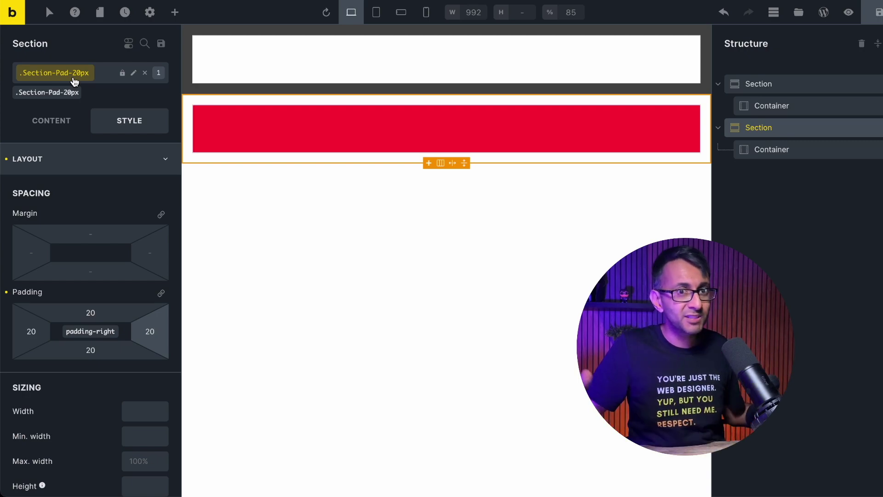
pyautogui.click(144, 74)
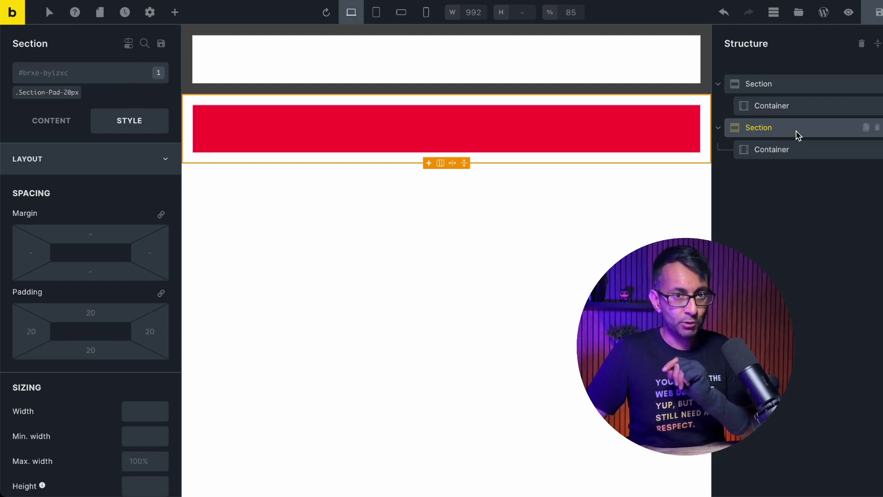
# Set the second section's own right padding to 500, then compare ID and class styles on both sections.
pyautogui.click(155, 329)
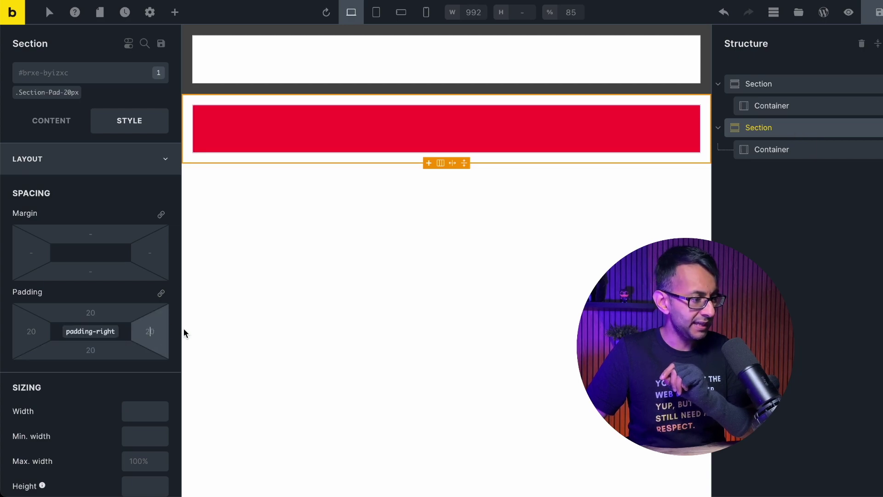
pyautogui.write('500')
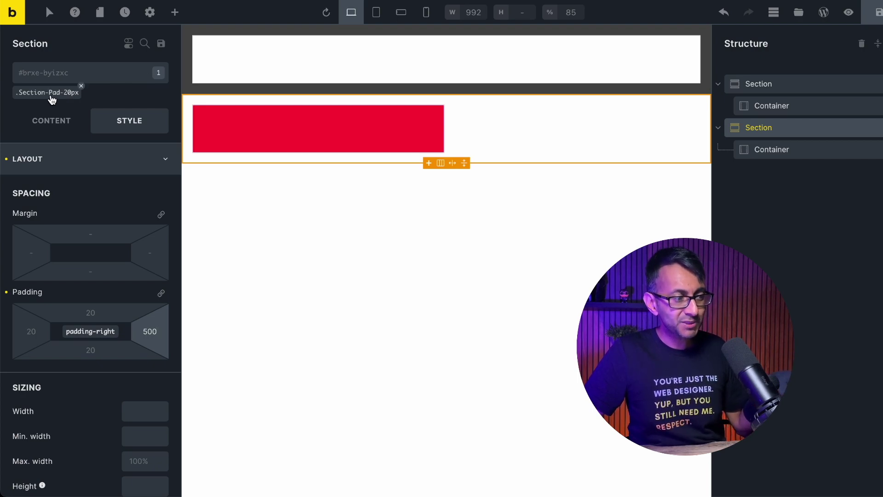
pyautogui.click(784, 84)
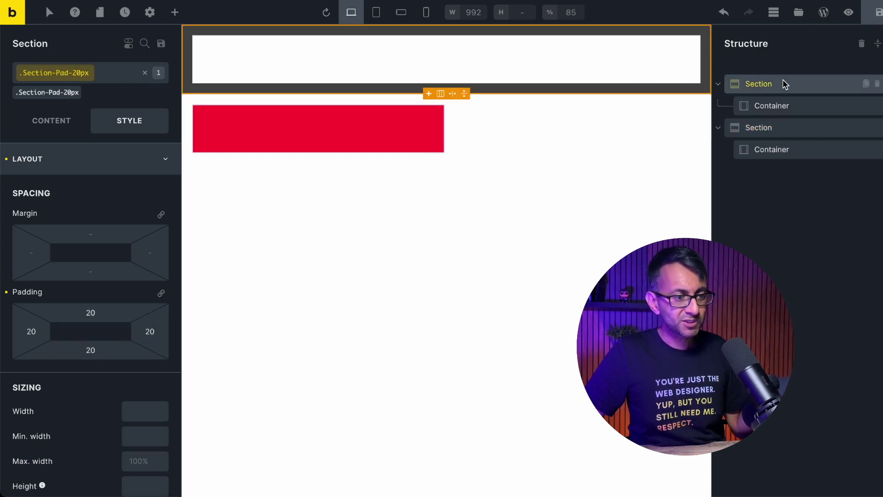
pyautogui.click(144, 72)
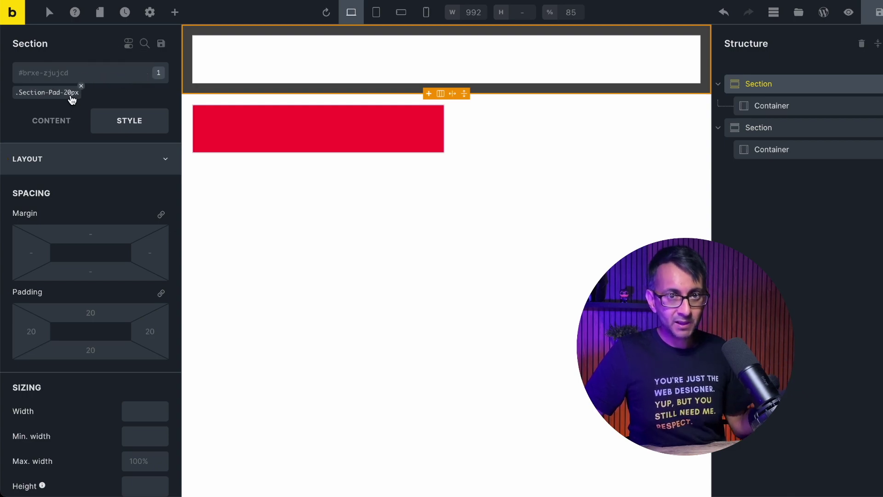
pyautogui.click(779, 129)
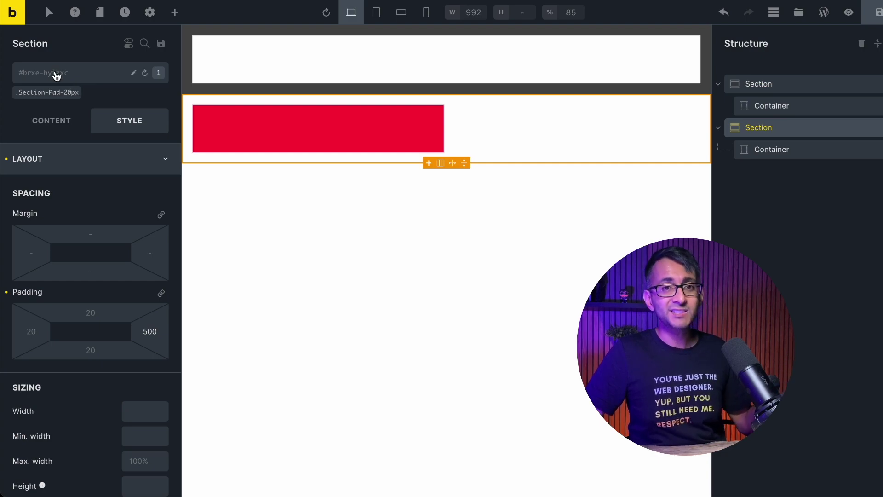
pyautogui.click(47, 92)
# Reactivate Section-Pad-20px, then select the first Container and expand its Layout spacing settings.
pyautogui.click(809, 110)
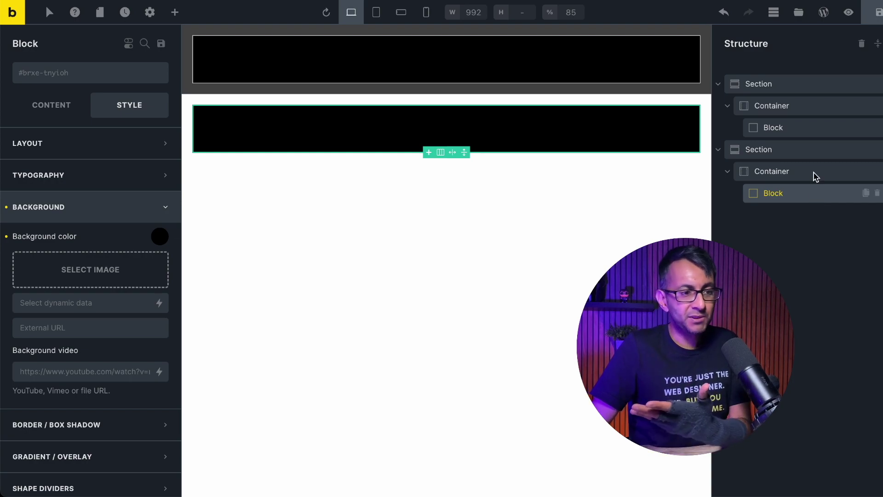
pyautogui.click(812, 111)
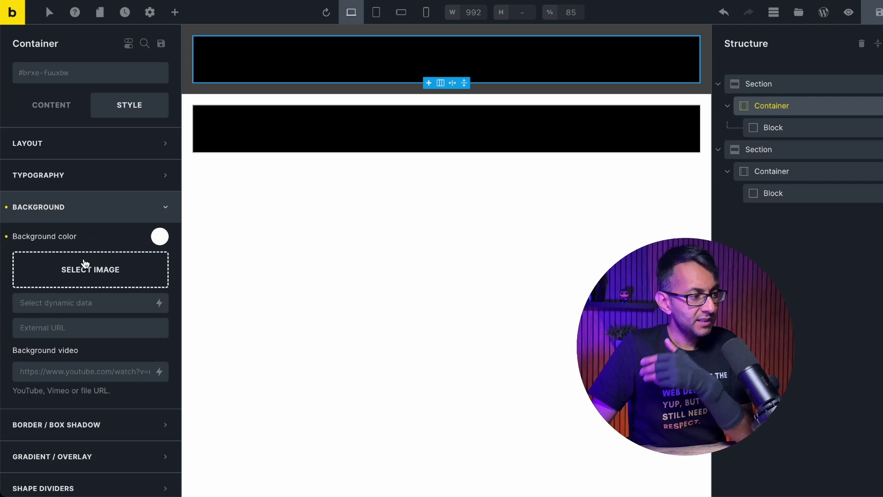
pyautogui.click(130, 141)
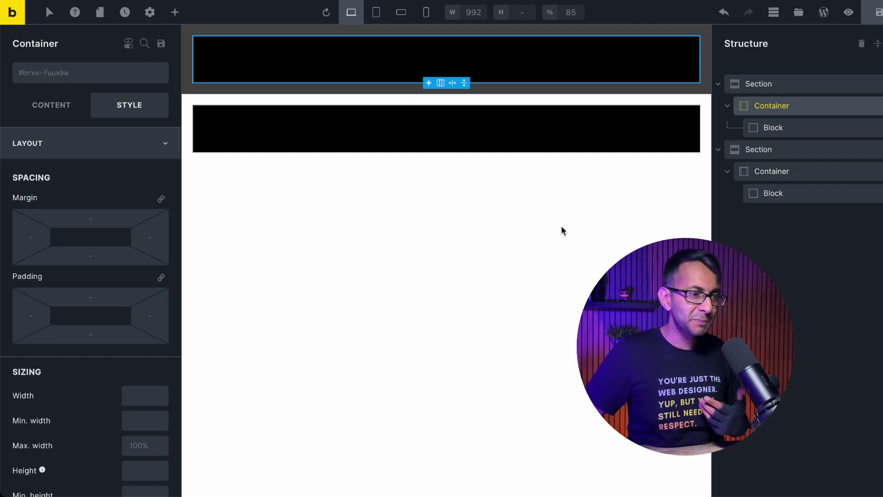
# Remove Section-Pad-20px from both sections, then reopen the top section's class list.
pyautogui.click(794, 85)
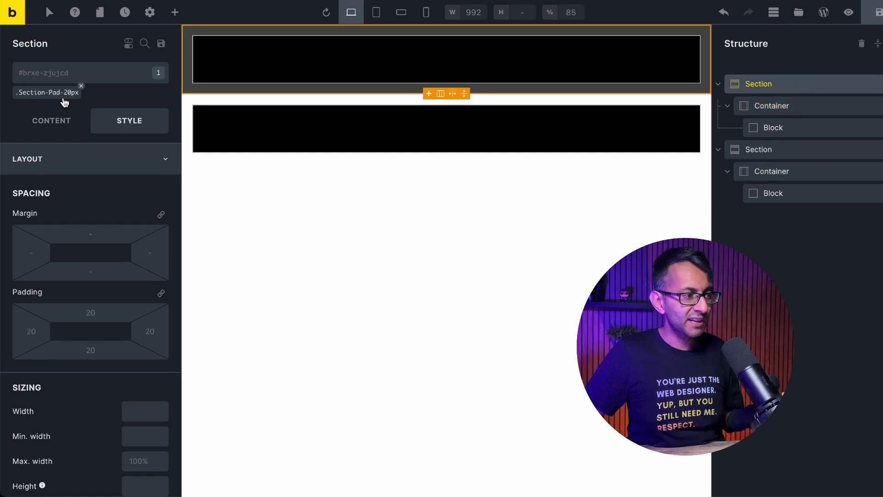
pyautogui.click(78, 92)
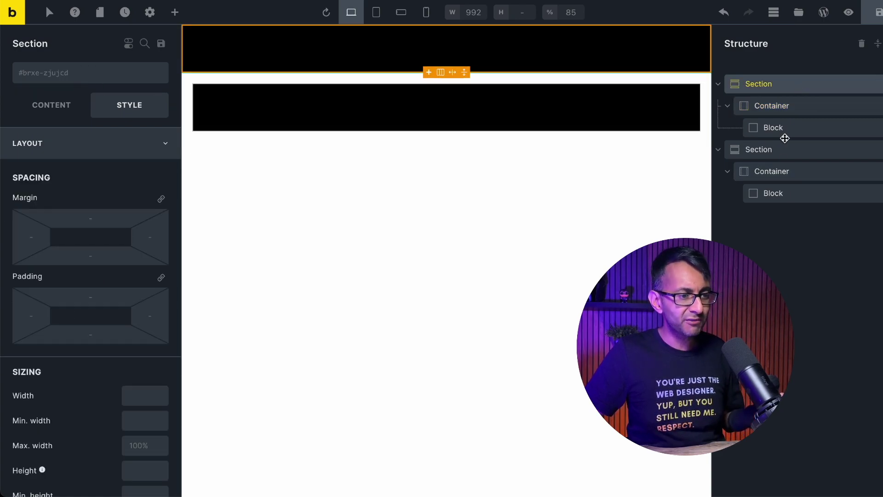
pyautogui.click(789, 150)
pyautogui.click(79, 91)
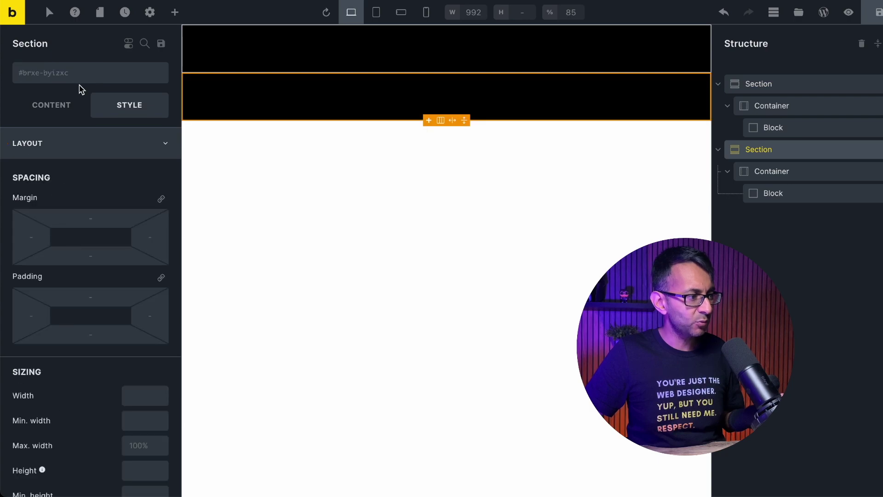
pyautogui.click(804, 83)
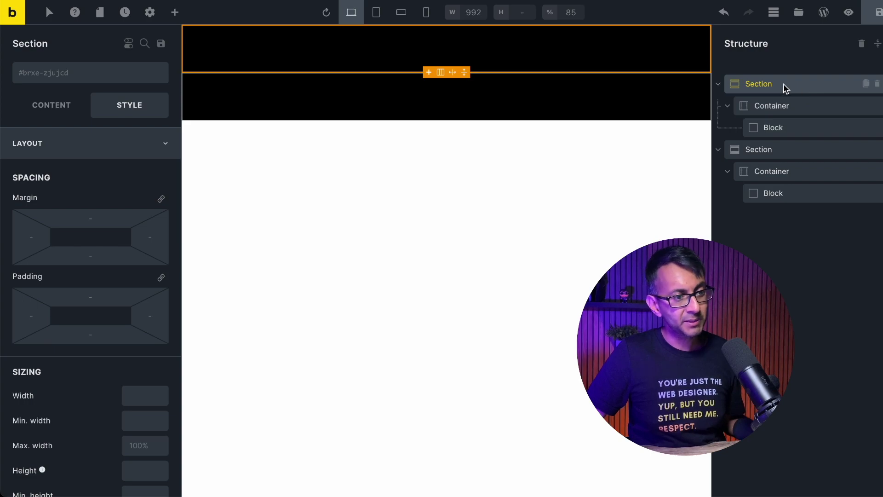
pyautogui.click(86, 74)
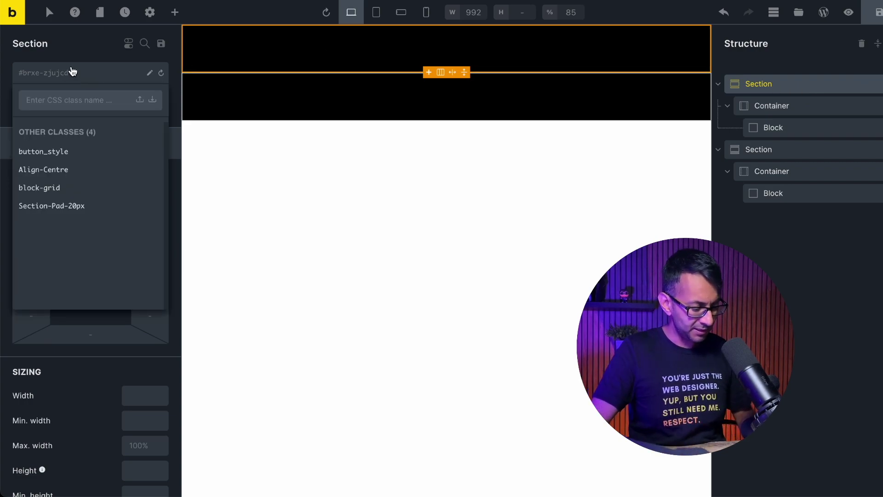
# Create a global Pad-20px class on the top section with 20 padding on all linked sides.
pyautogui.write('Pad-20px')
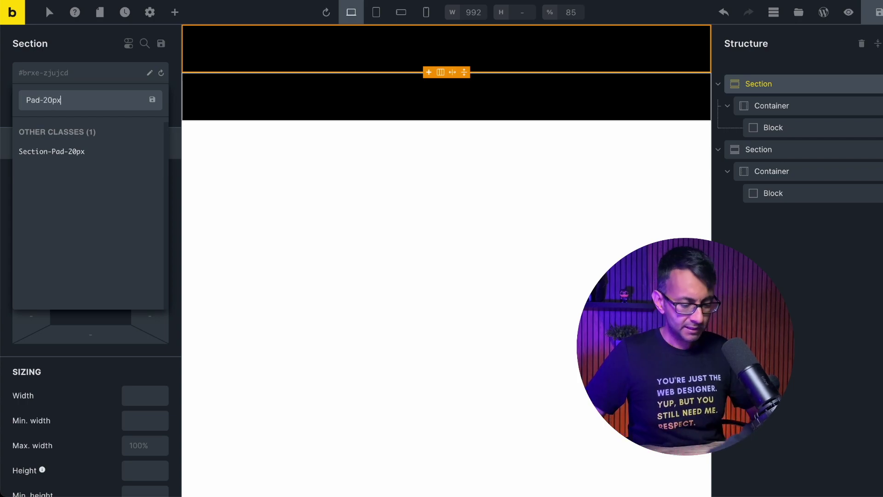
pyautogui.click(151, 99)
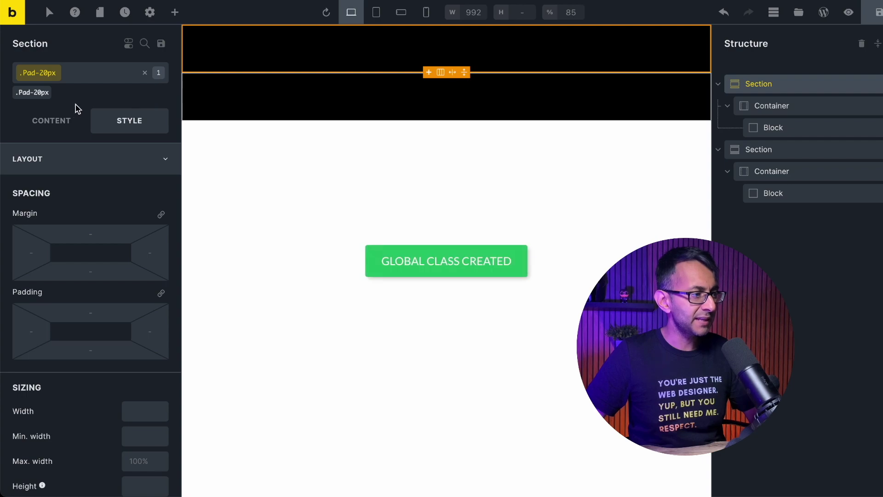
pyautogui.click(161, 294)
pyautogui.click(99, 316)
pyautogui.write('20')
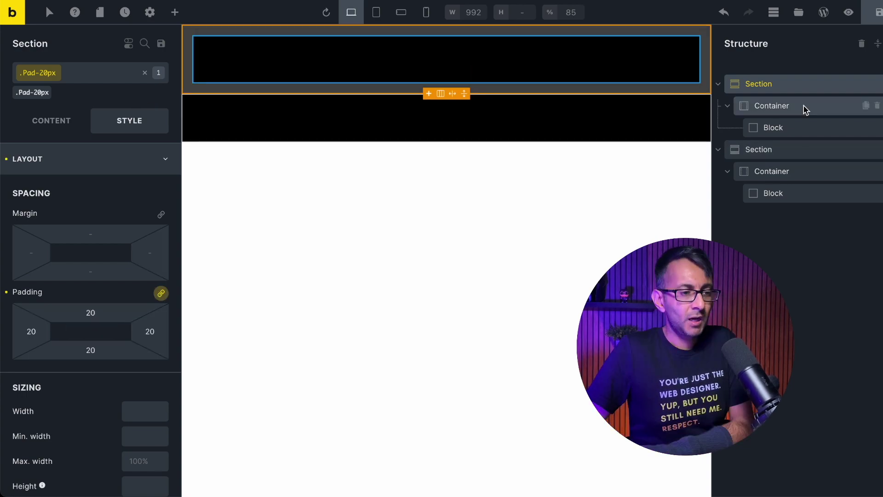
pyautogui.click(782, 106)
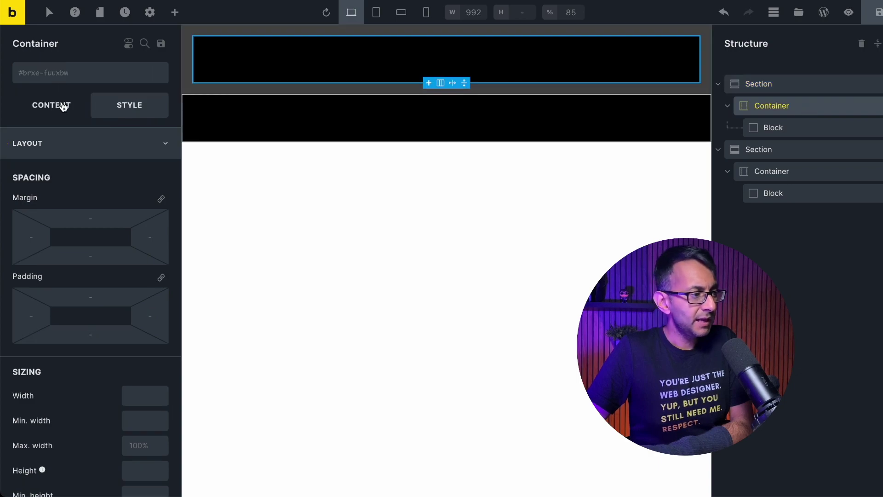
# Apply the Pad-20px class to the first section's container and block.
pyautogui.click(60, 83)
pyautogui.click(37, 223)
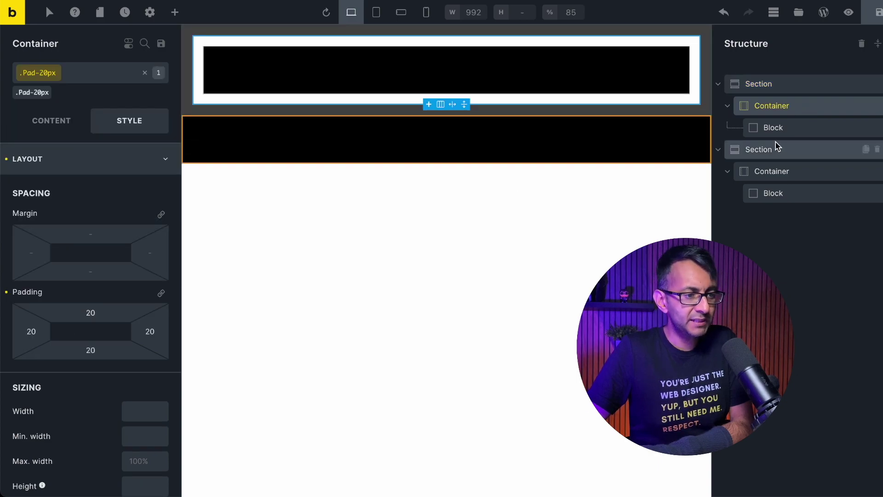
pyautogui.click(723, 130)
pyautogui.click(56, 73)
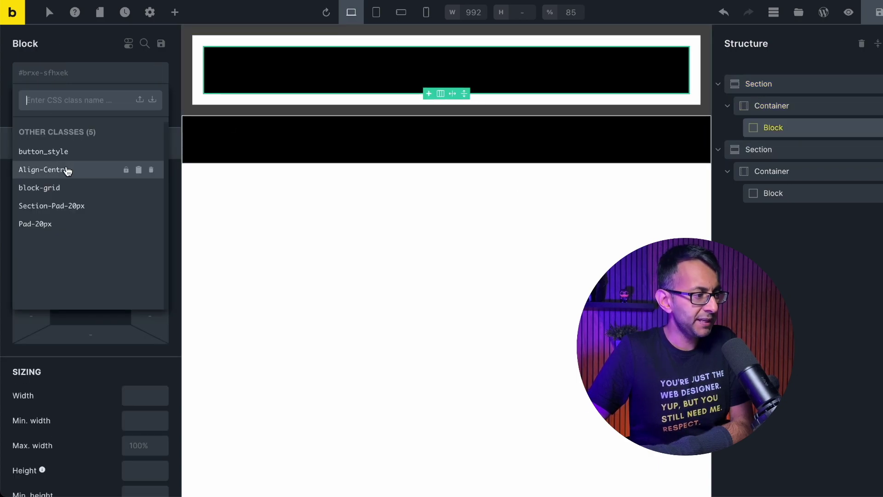
pyautogui.click(65, 222)
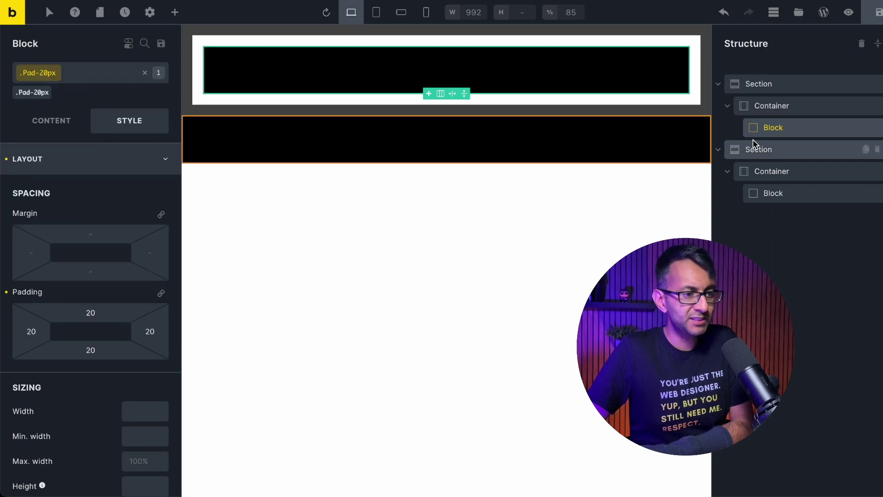
# Apply Pad-20px to the second section, its container and its block.
pyautogui.click(763, 149)
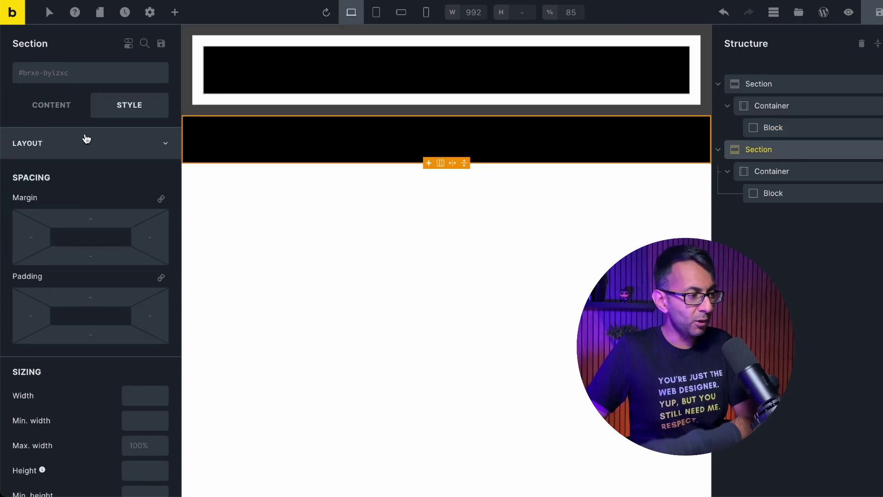
pyautogui.click(57, 82)
pyautogui.click(68, 223)
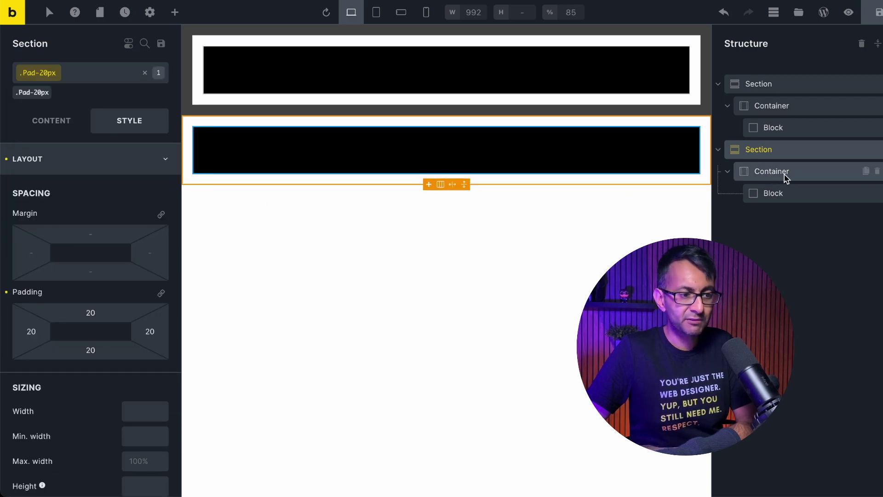
pyautogui.click(764, 171)
pyautogui.click(56, 79)
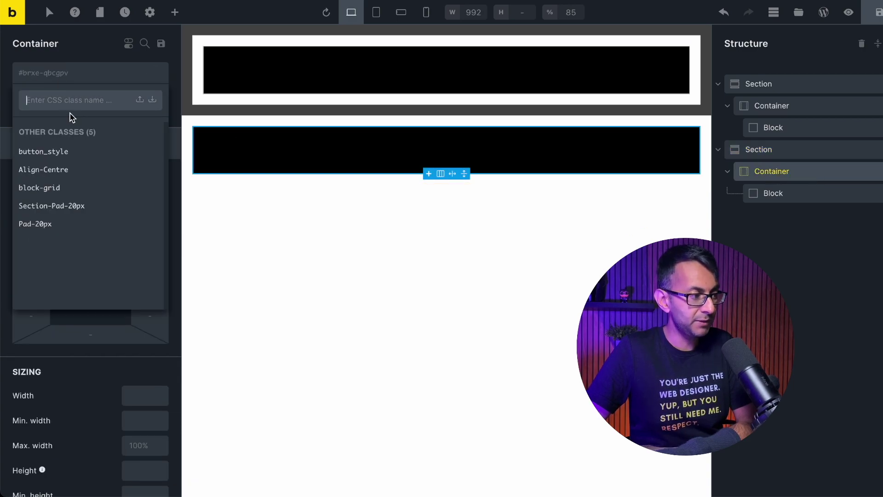
pyautogui.click(73, 223)
pyautogui.click(790, 193)
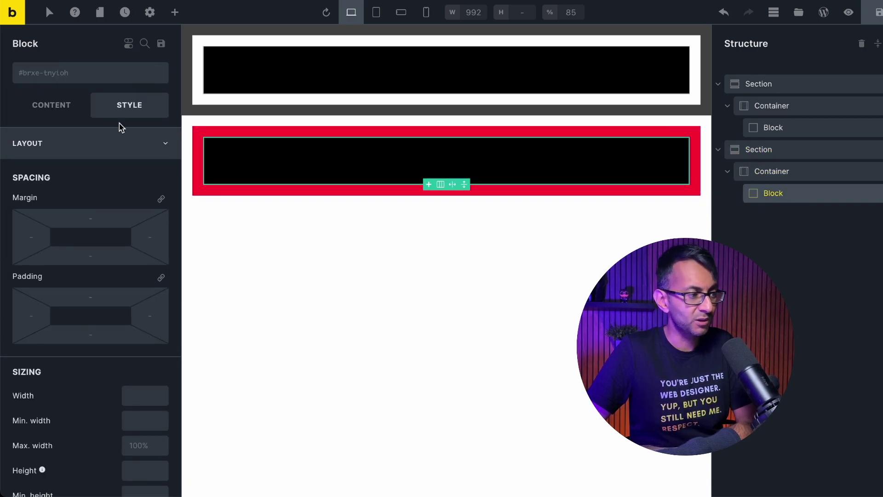
pyautogui.click(58, 79)
pyautogui.click(69, 223)
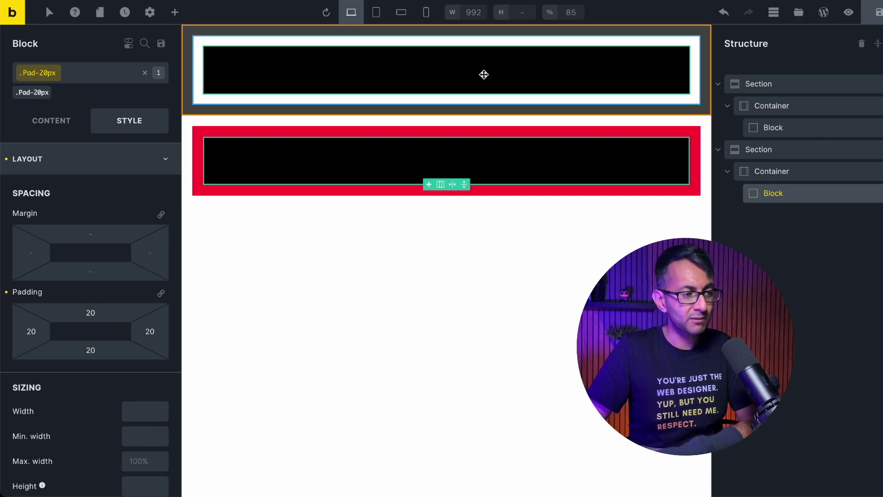
# Drag a new Block from the Elements list into the first section's block.
pyautogui.click(175, 15)
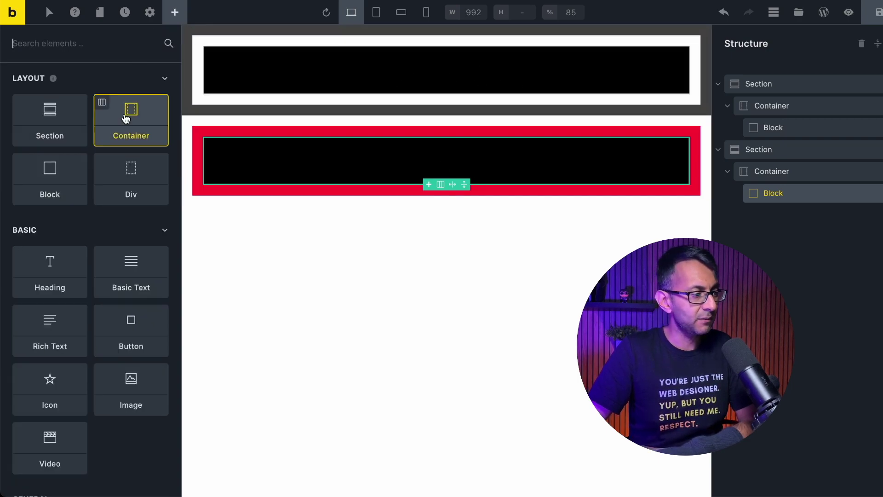
pyautogui.moveTo(50, 177); pyautogui.dragTo(808, 155)
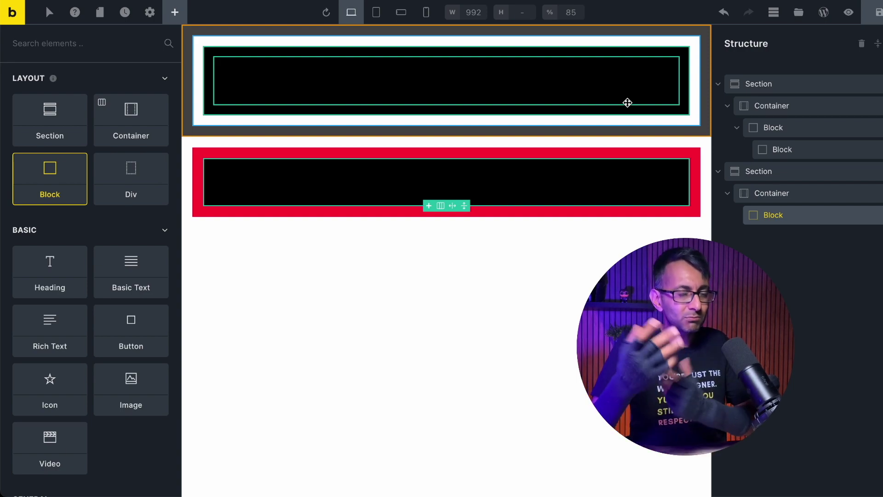
pyautogui.click(811, 86)
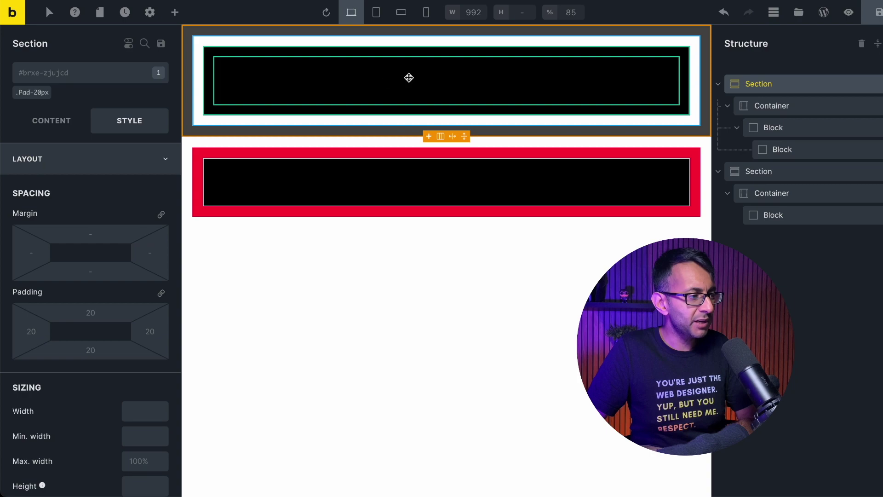
# Remove the Pad-20px class from the first section and re-apply it.
pyautogui.click(31, 94)
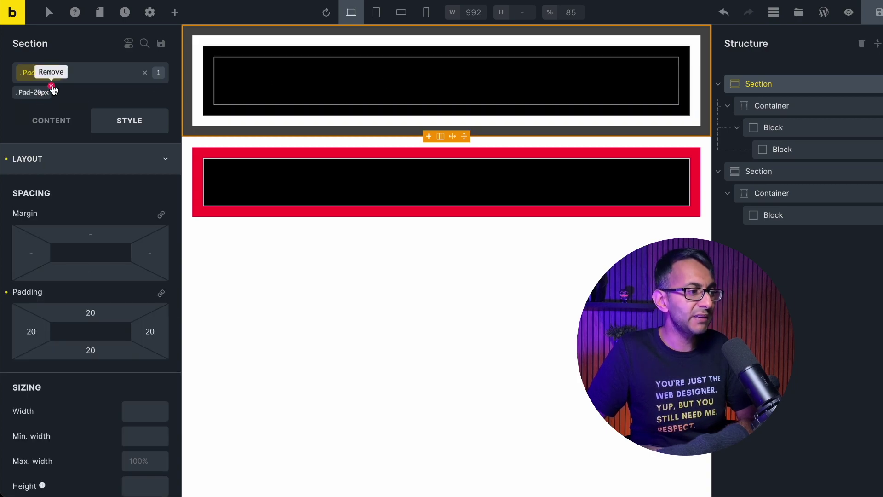
pyautogui.click(143, 73)
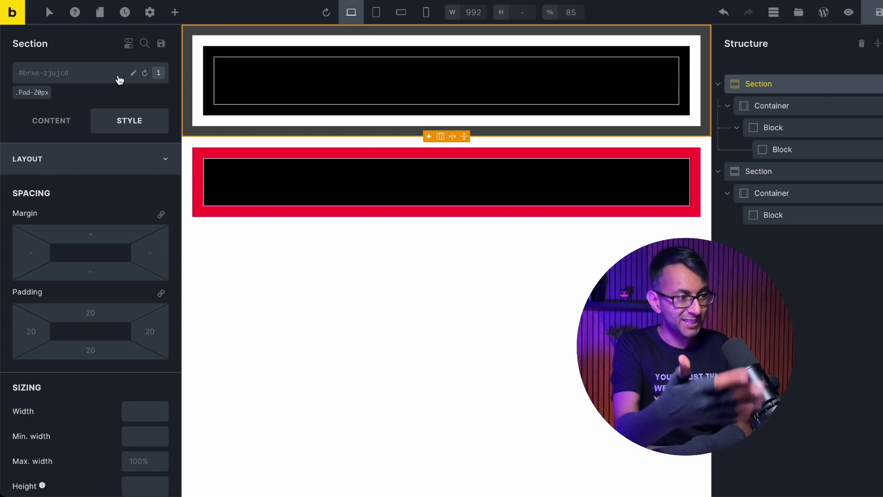
pyautogui.click(27, 95)
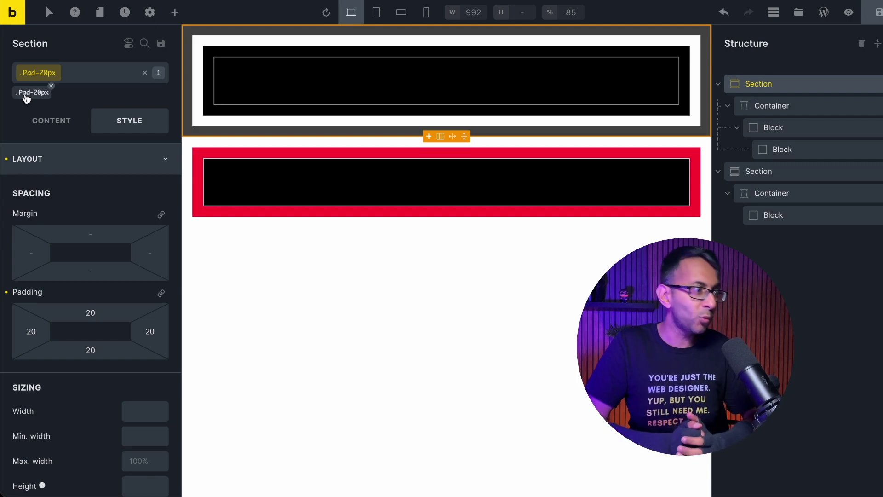
pyautogui.click(83, 78)
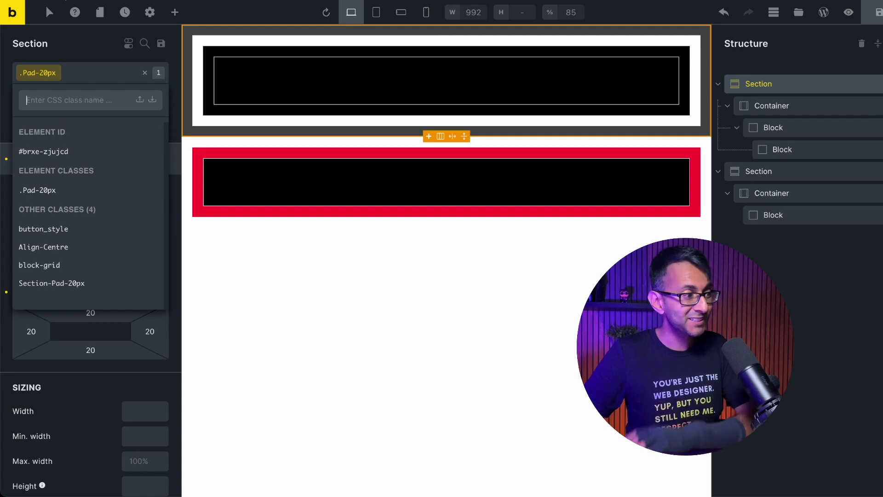
# Change the Pad-20px padding from 20 to 50 on all linked sides.
pyautogui.click(71, 46)
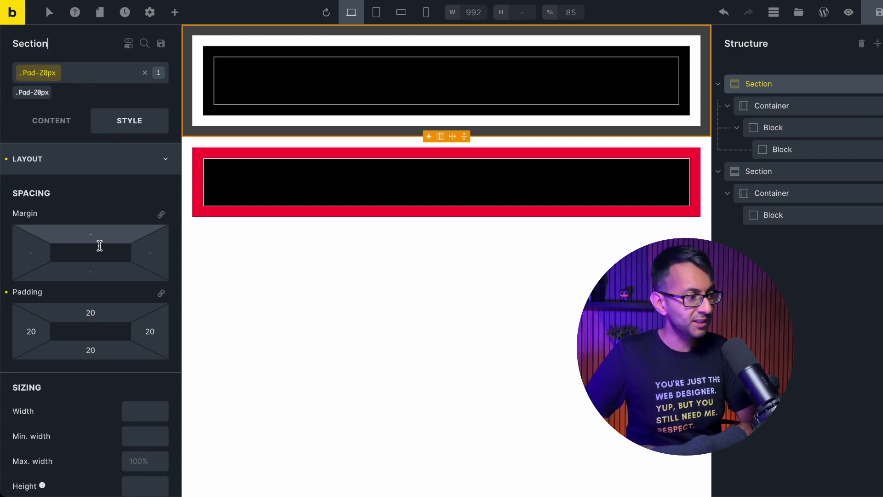
pyautogui.click(161, 293)
pyautogui.click(108, 312)
pyautogui.press('BackSpace')
pyautogui.press('BackSpace')
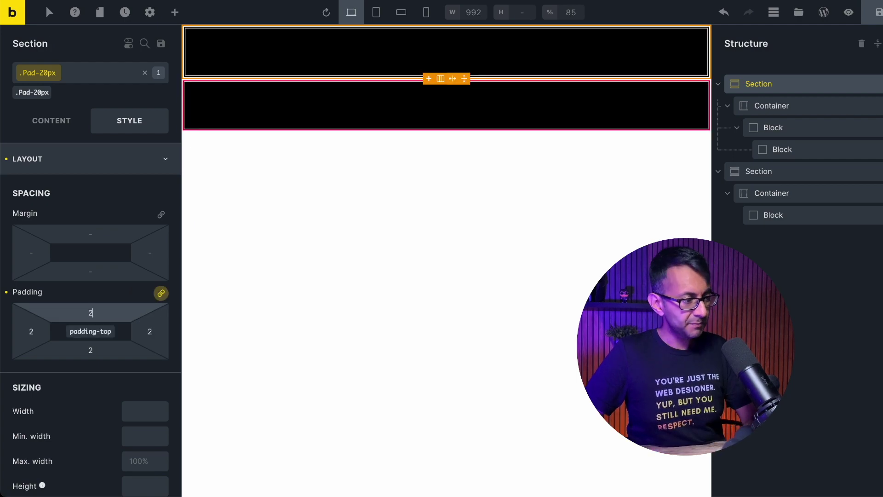
pyautogui.write('50')
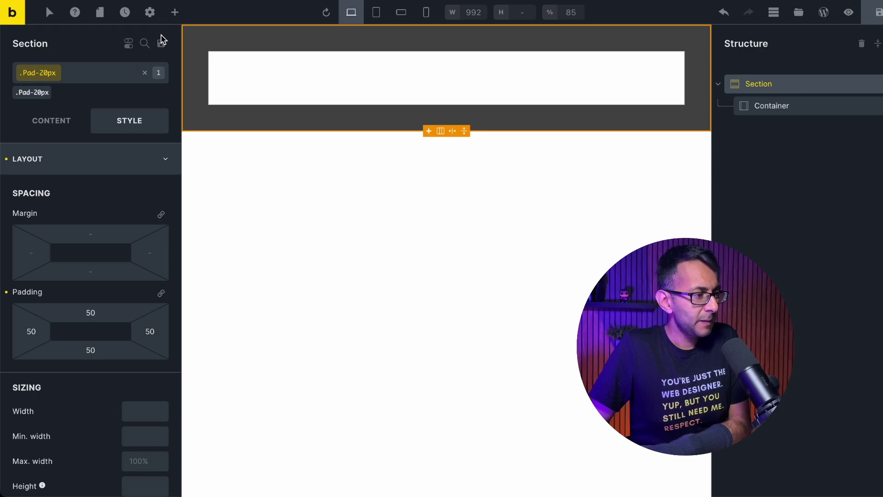
# Add a Button to the container and give it a new global Button-style class.
pyautogui.click(175, 12)
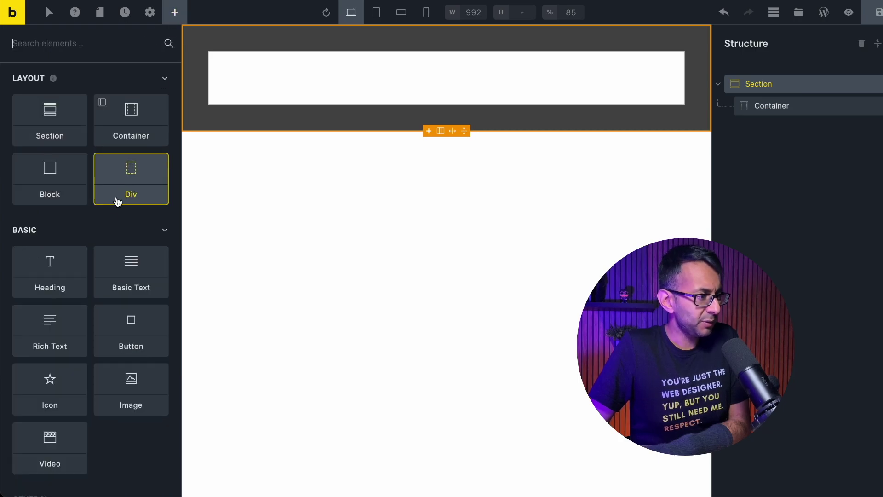
pyautogui.click(122, 318)
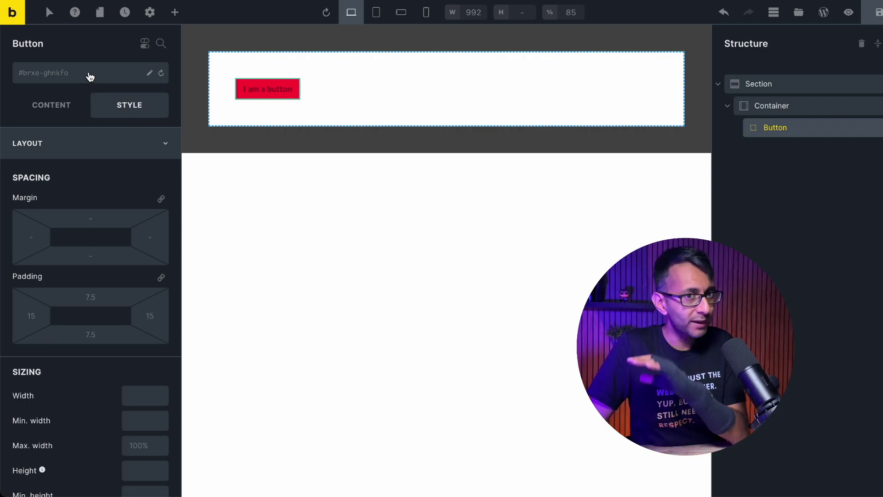
pyautogui.click(67, 75)
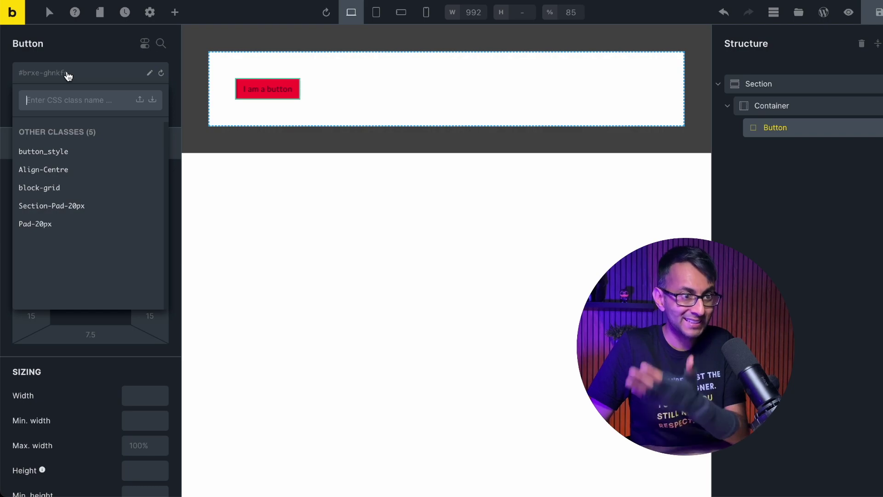
pyautogui.write('Button-style')
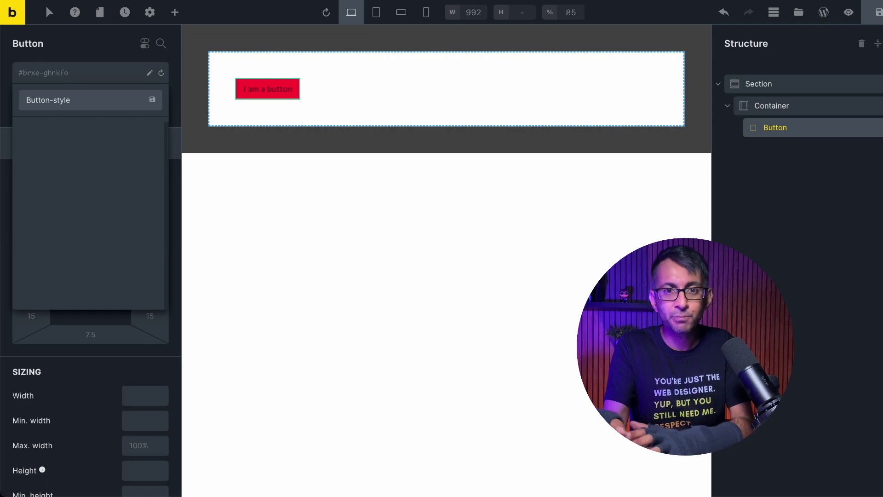
pyautogui.click(152, 100)
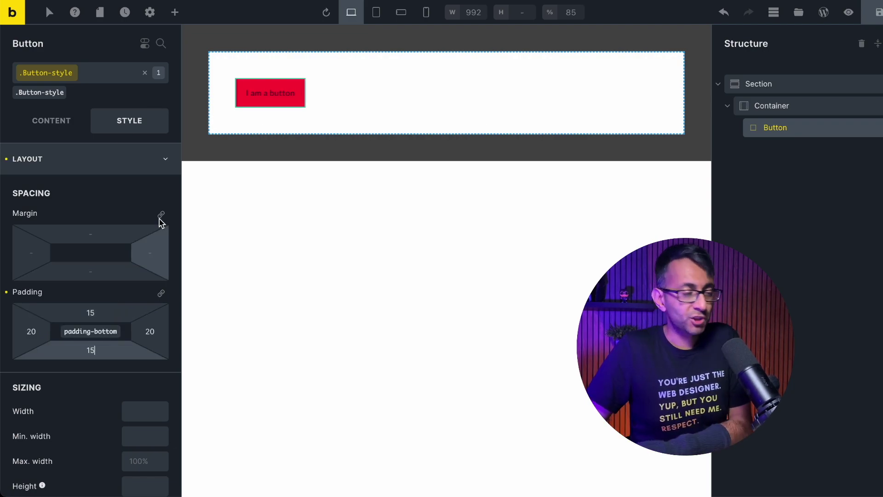
# Style Button-style with white 3rem uppercase weight-600 text, rounded corners and black background.
pyautogui.click(73, 151)
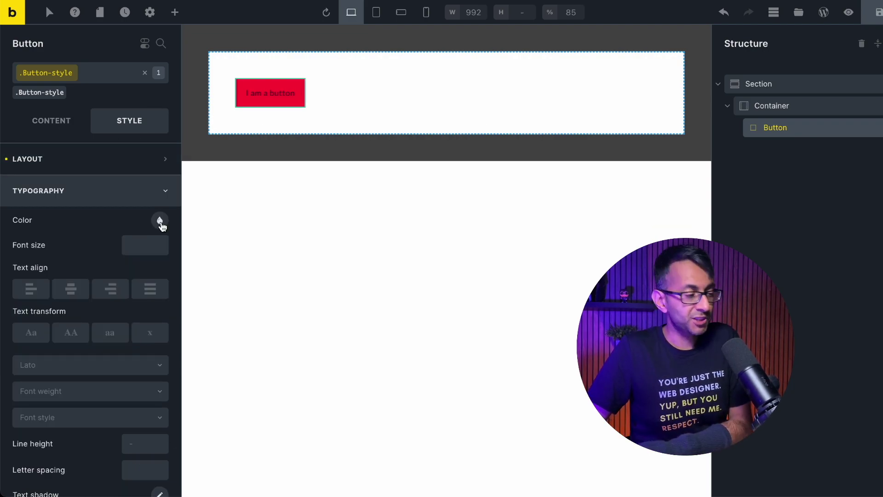
pyautogui.click(160, 220)
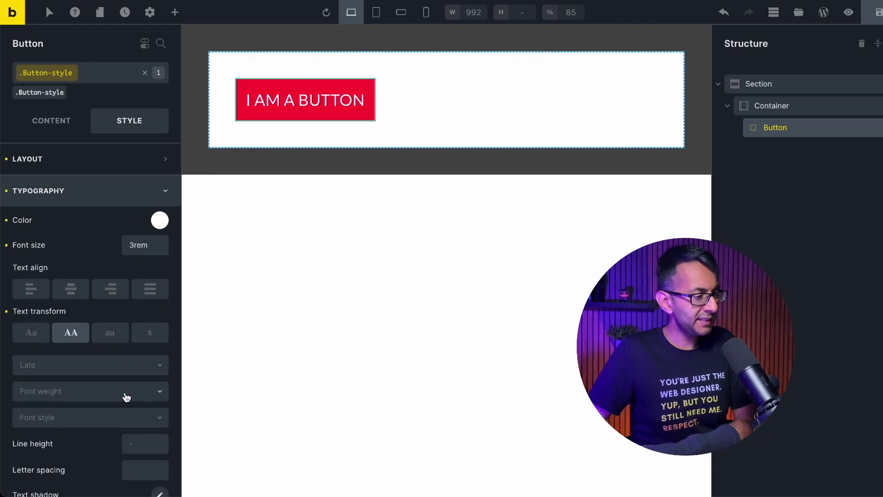
pyautogui.click(149, 392)
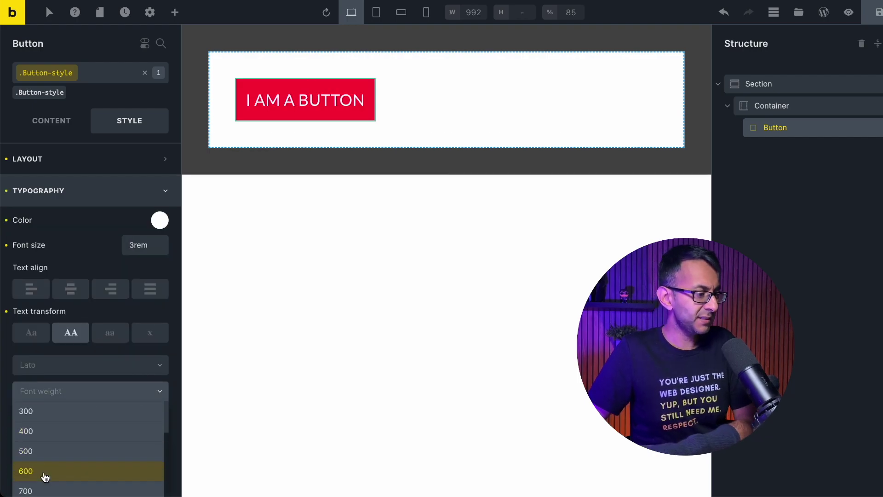
pyautogui.click(44, 471)
pyautogui.click(145, 256)
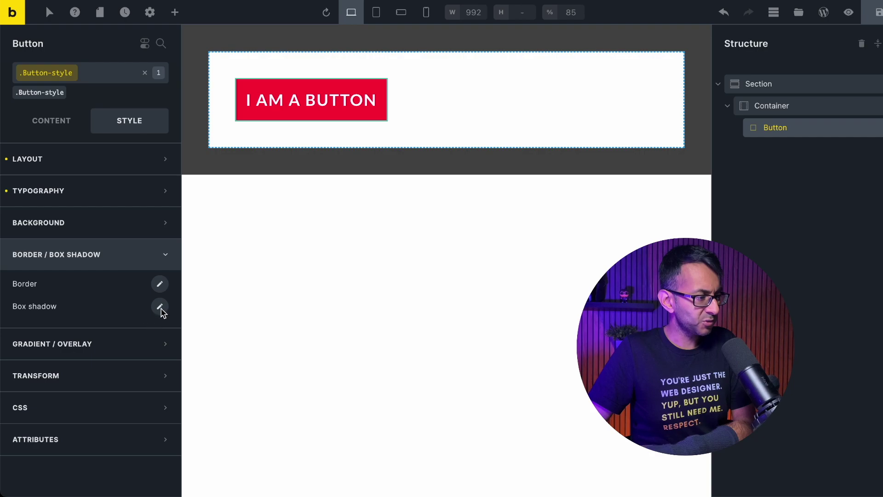
pyautogui.click(159, 230)
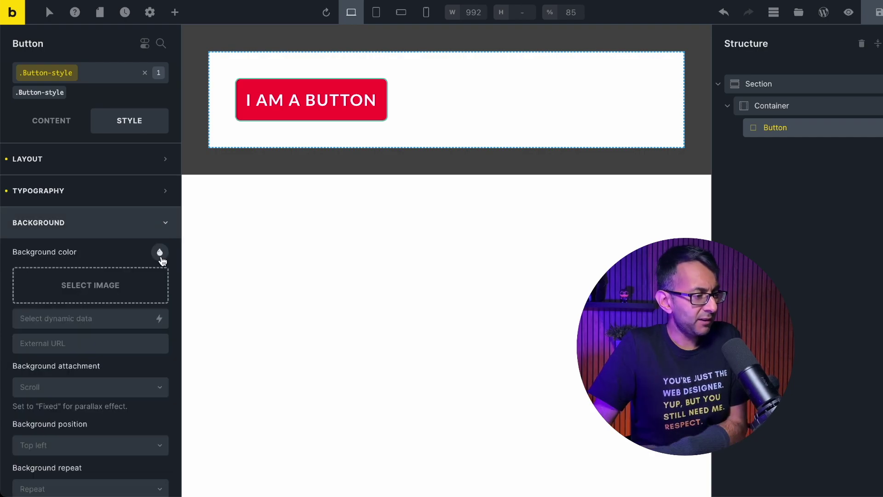
pyautogui.click(160, 252)
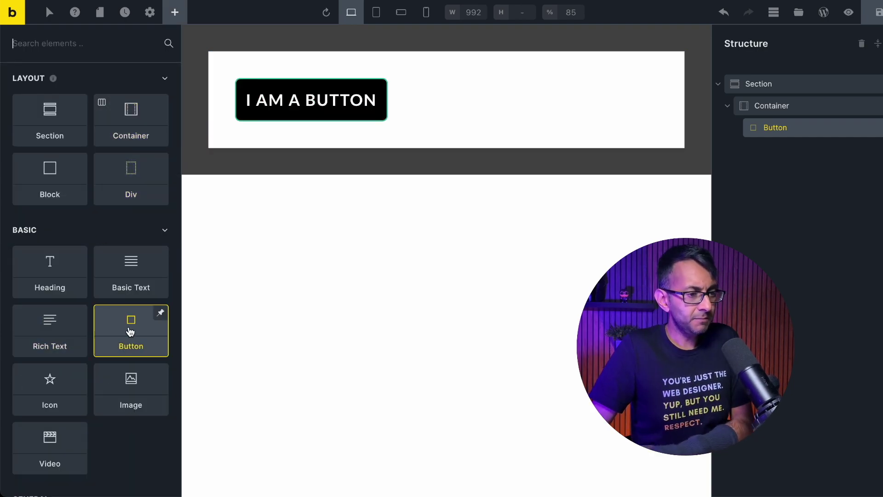
# Add a second button below the first and apply the Button-style class to it.
pyautogui.click(131, 331)
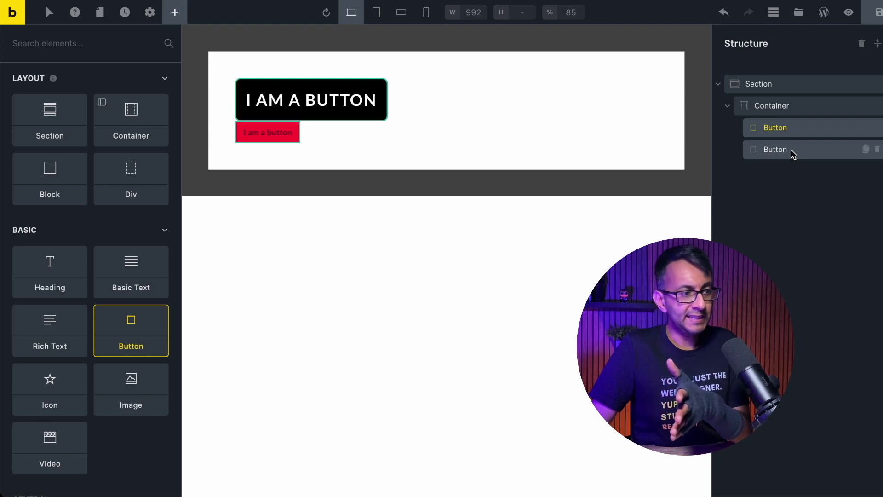
pyautogui.click(793, 154)
pyautogui.click(65, 76)
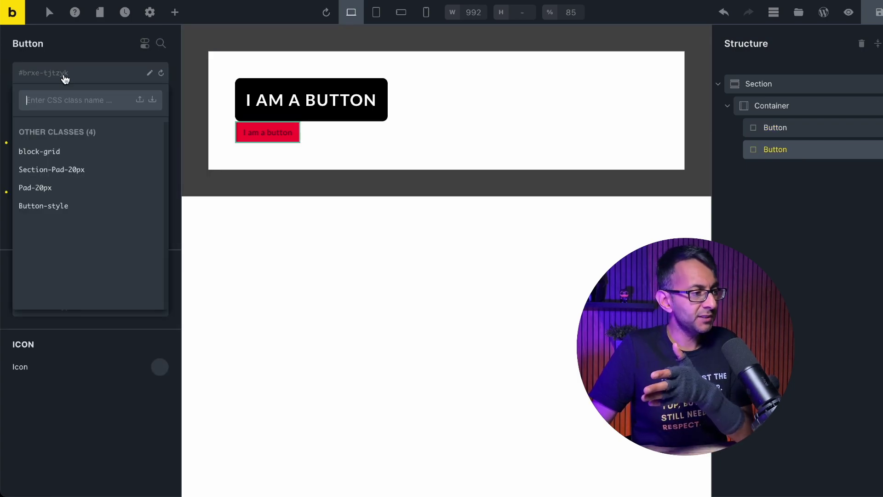
pyautogui.click(60, 206)
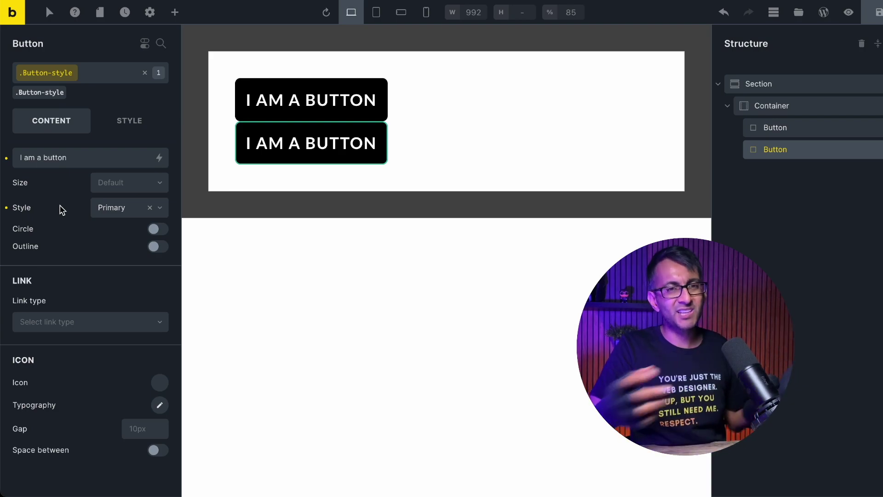
pyautogui.click(442, 145)
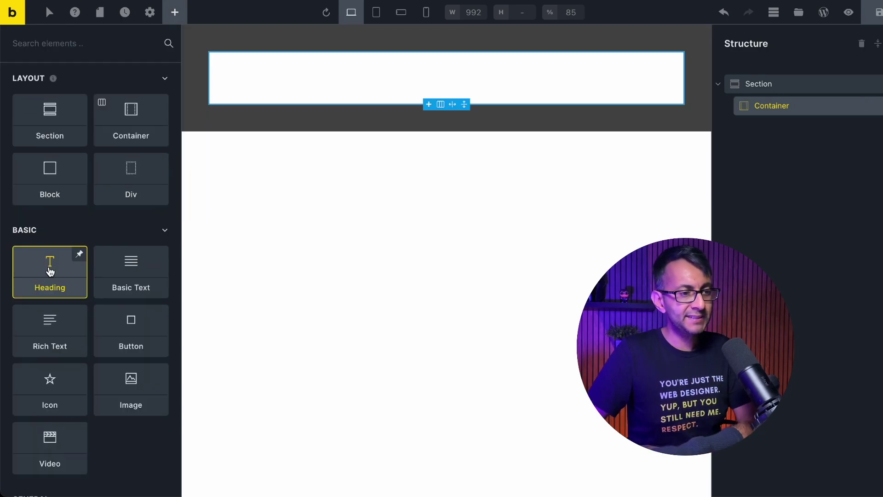
# Drag a Heading element into the container on the canvas.
pyautogui.moveTo(51, 271); pyautogui.dragTo(321, 89)
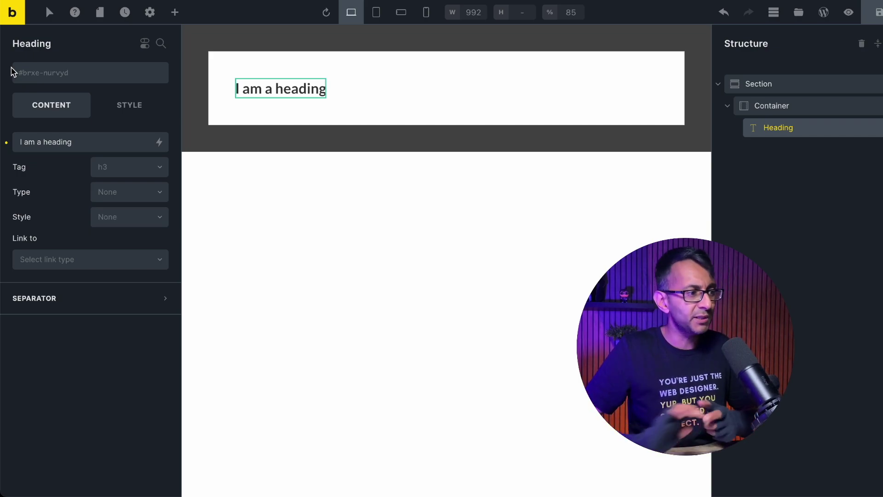
pyautogui.click(150, 12)
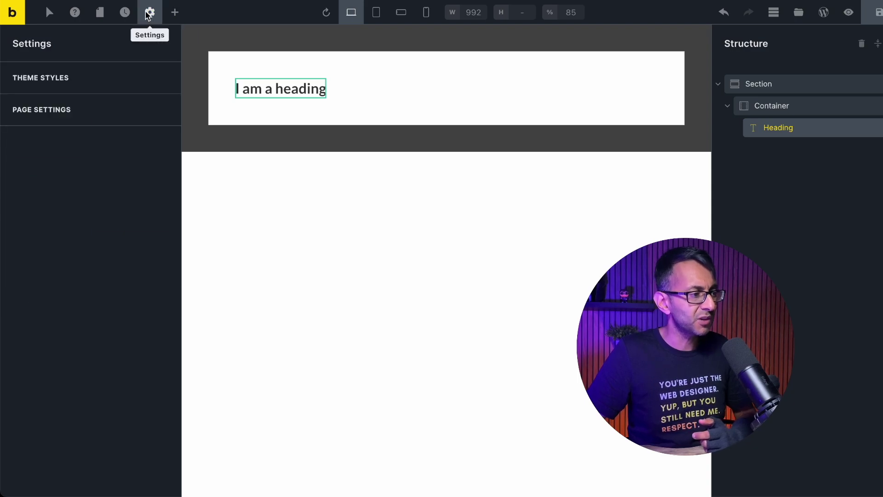
pyautogui.click(105, 67)
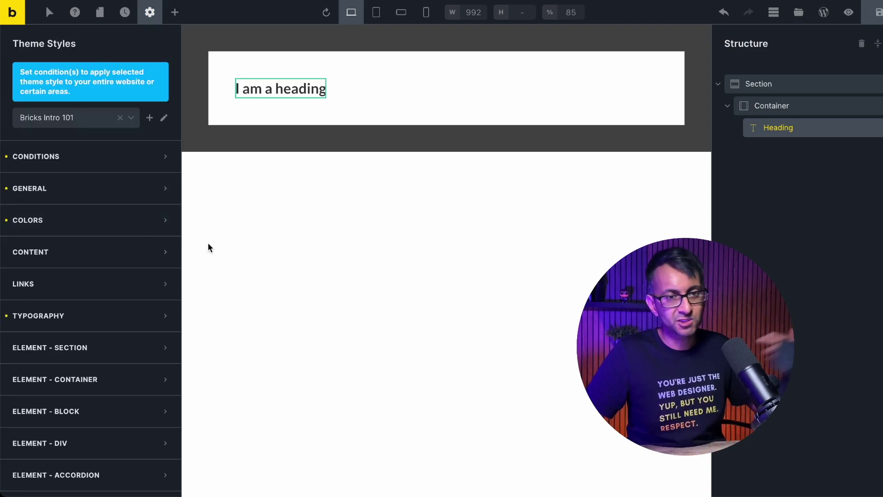
pyautogui.click(282, 223)
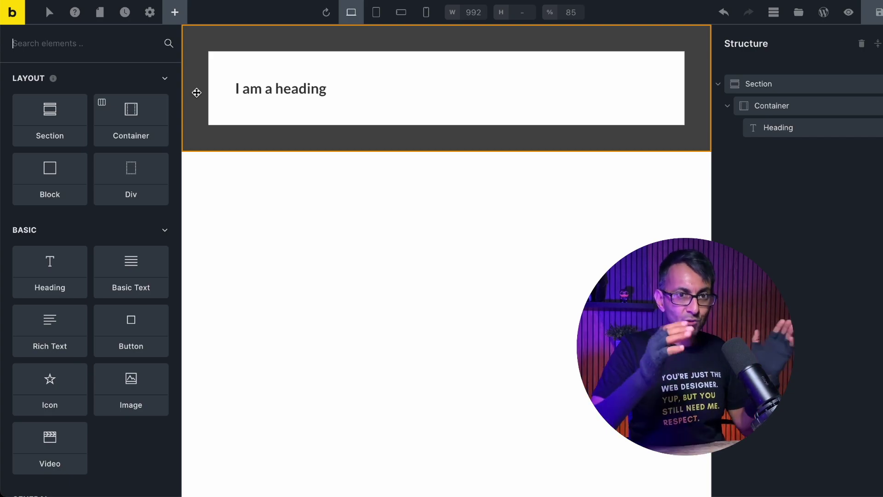
pyautogui.click(823, 135)
pyautogui.click(61, 73)
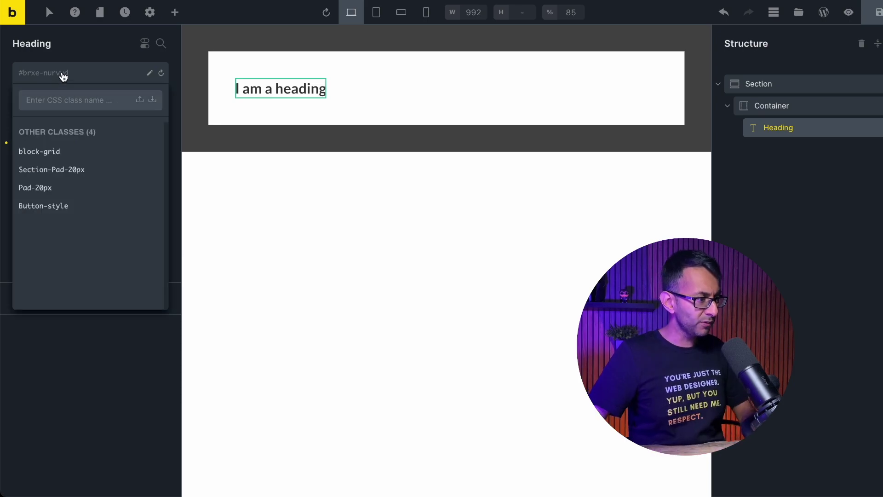
# Save Hero-Heading as a new global class on the heading and make it the active class.
pyautogui.write('Hero-Heading')
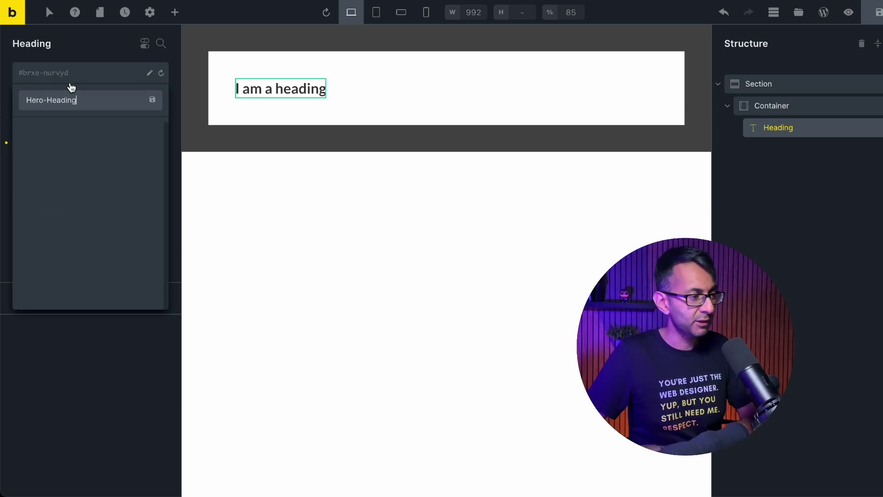
pyautogui.click(154, 105)
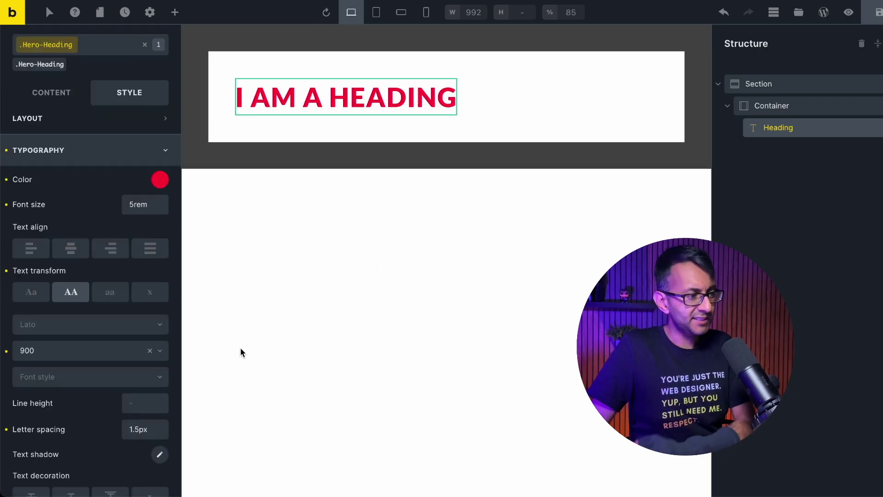
pyautogui.click(240, 348)
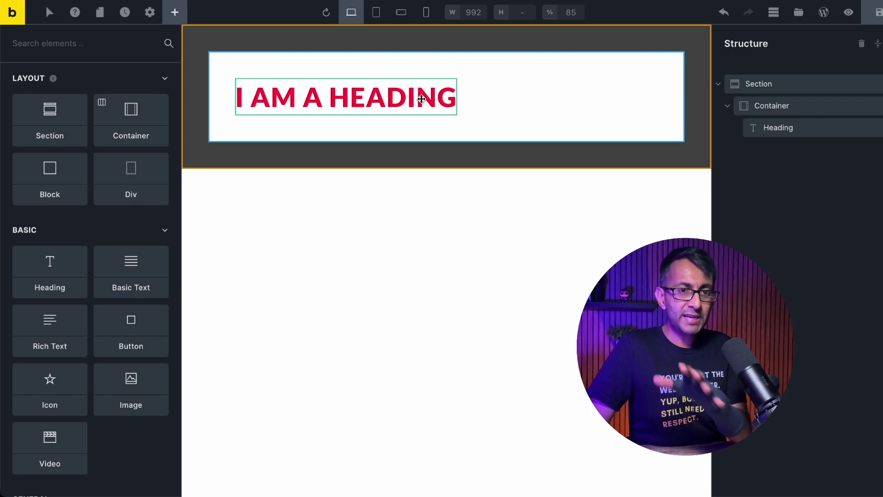
pyautogui.click(778, 127)
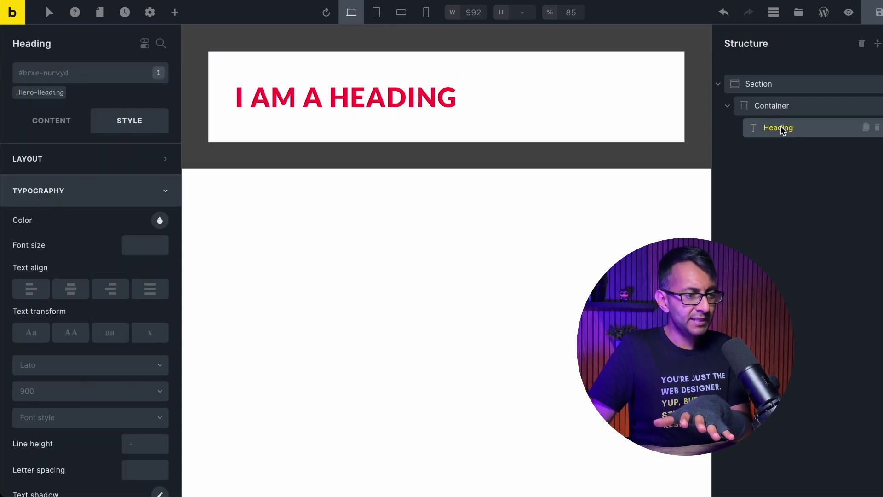
pyautogui.click(37, 98)
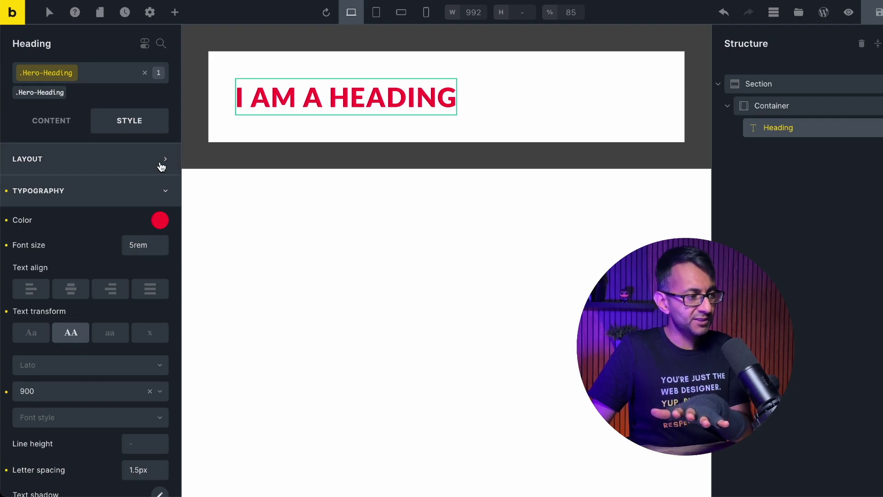
pyautogui.click(175, 13)
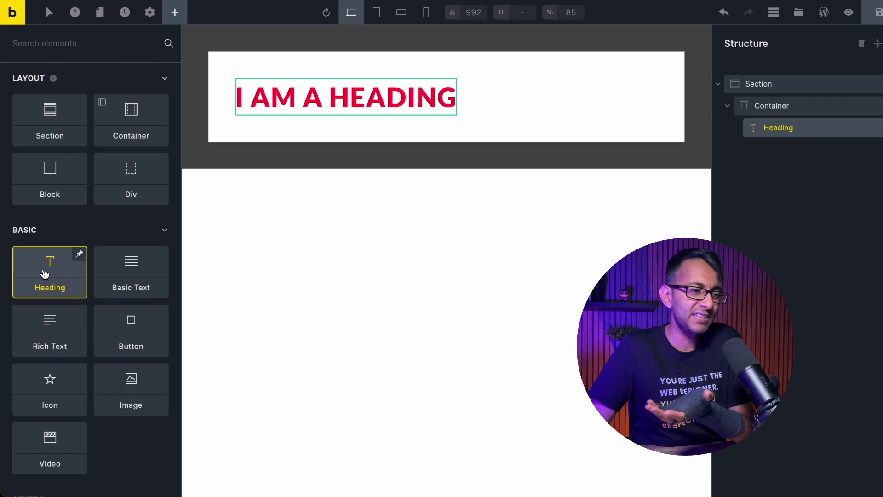
# Add a second heading, then apply and remove the Hero-Heading class on it.
pyautogui.click(44, 275)
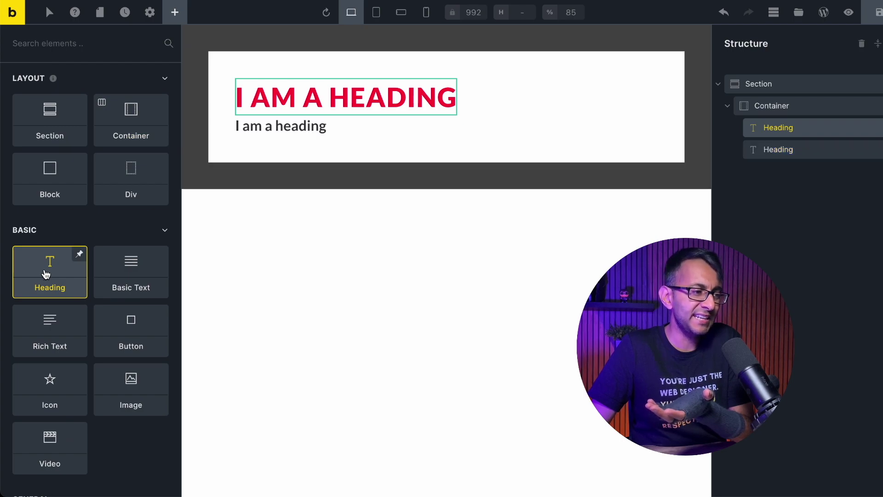
pyautogui.click(795, 159)
pyautogui.click(62, 73)
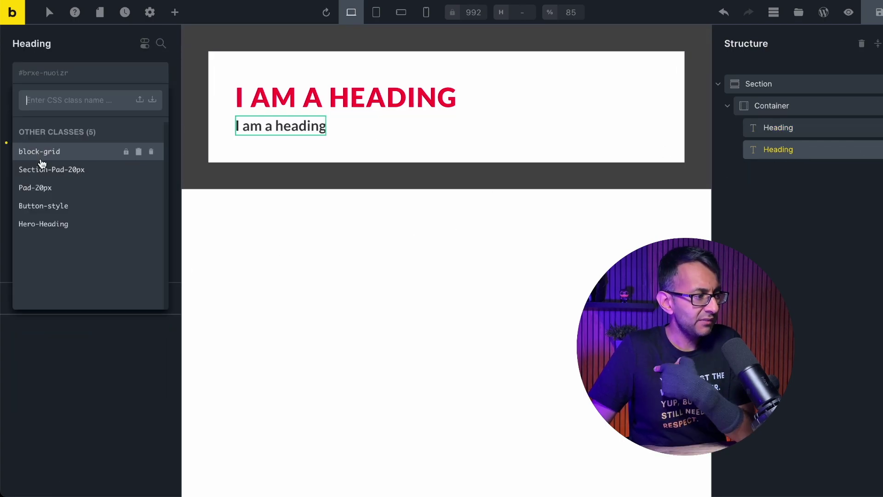
pyautogui.click(61, 224)
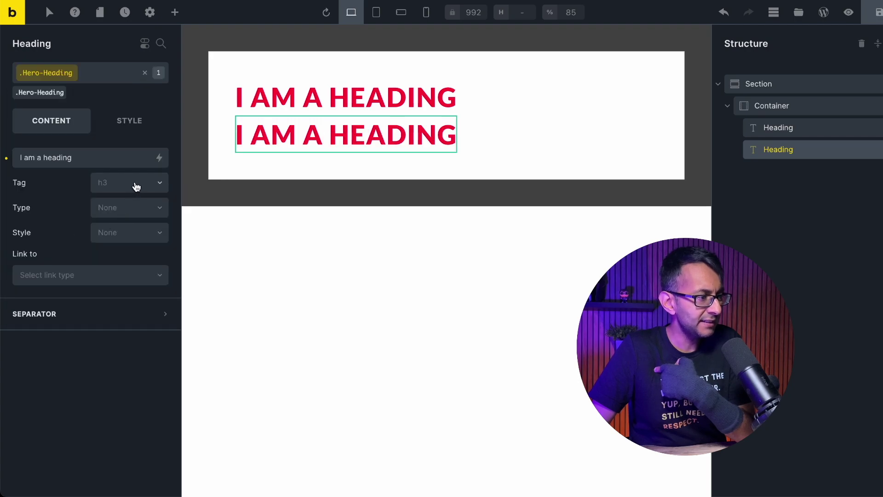
pyautogui.click(145, 73)
pyautogui.click(66, 90)
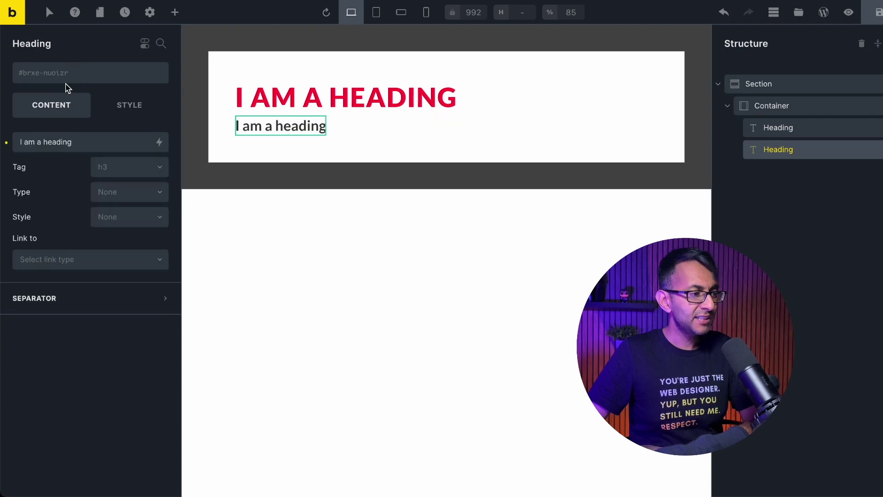
# Create and apply a new Main-Heading class to the heading.
pyautogui.click(67, 79)
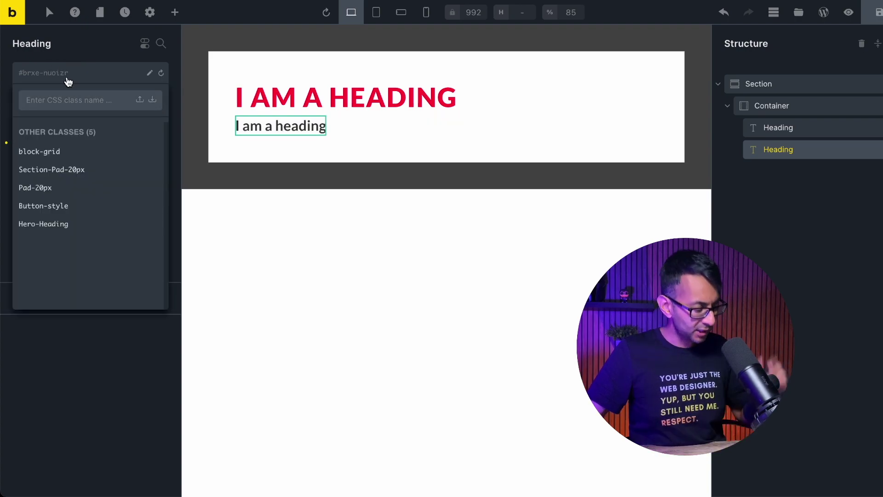
pyautogui.write('Main-Heading')
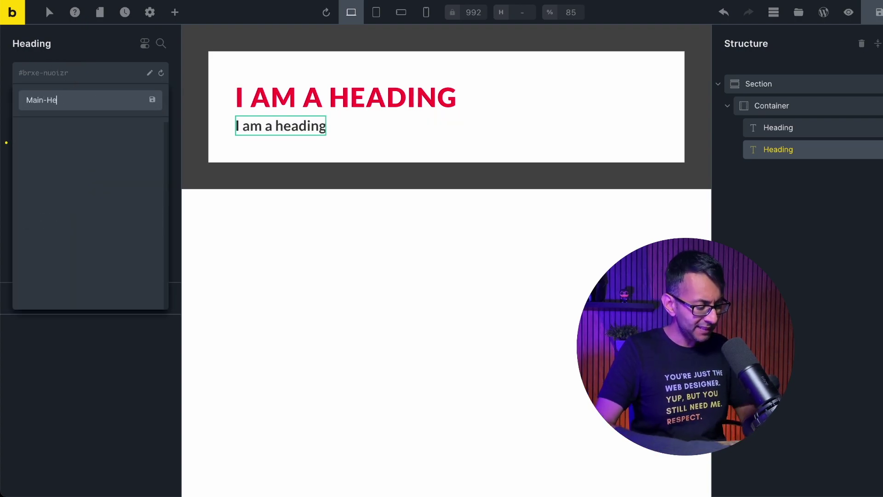
pyautogui.press('Return')
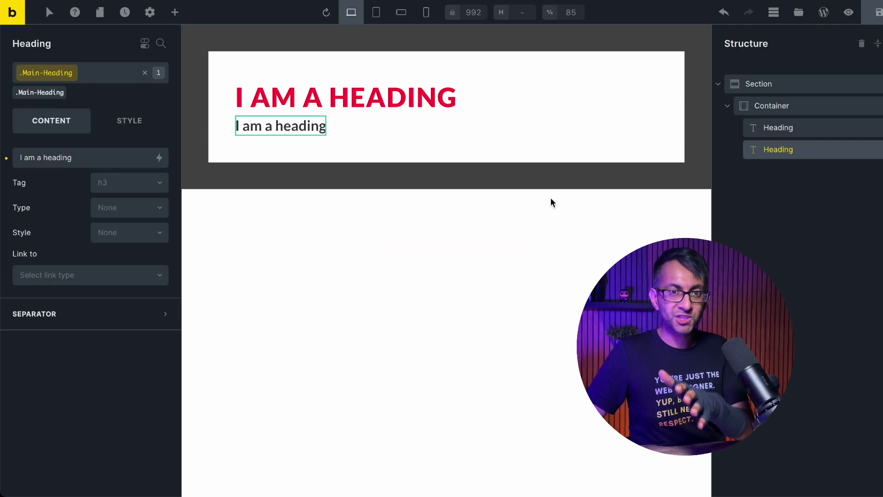
pyautogui.click(818, 133)
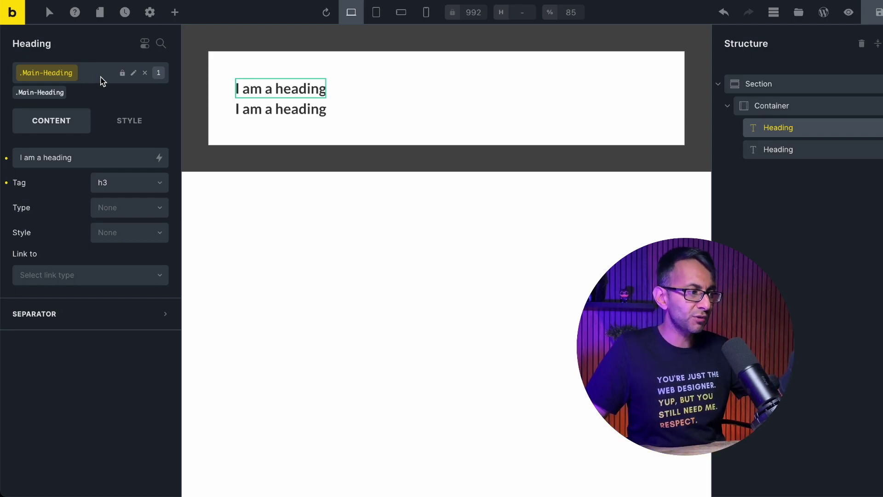
# Clear the active Main-Heading class selection and open the first heading's class list.
pyautogui.click(144, 75)
pyautogui.click(53, 74)
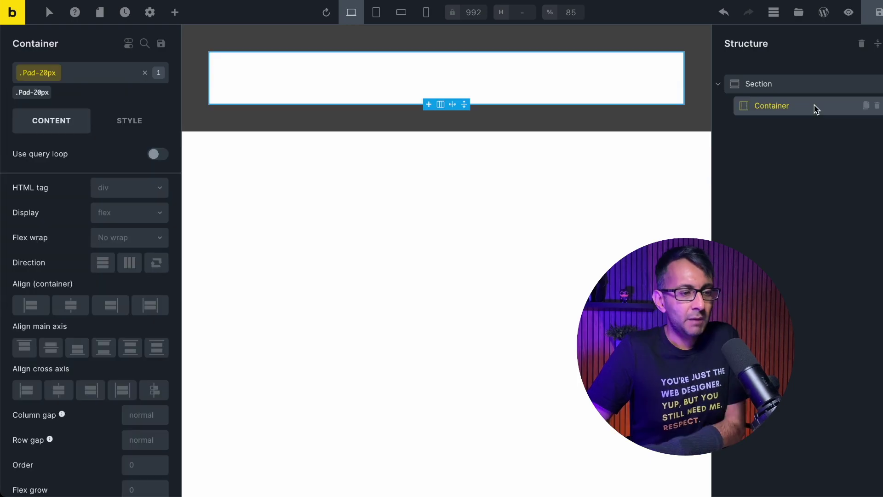
# Create a new global class Container-BG-Image on the container.
pyautogui.click(145, 73)
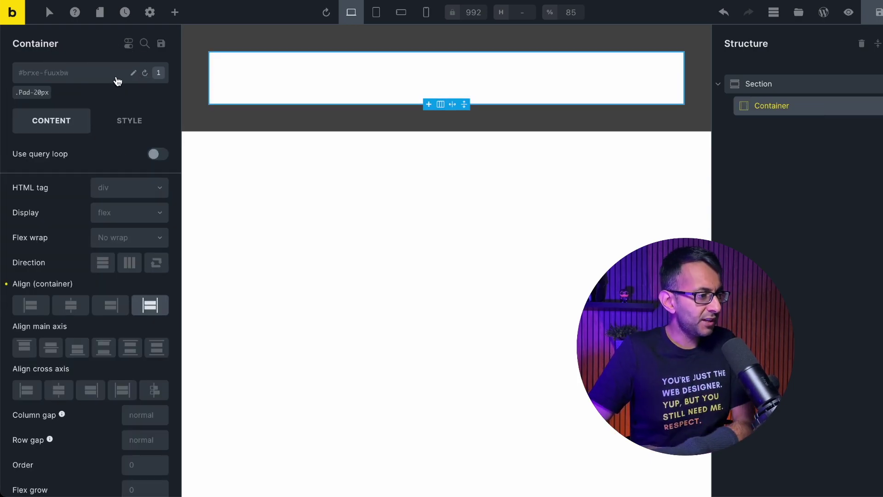
pyautogui.click(85, 76)
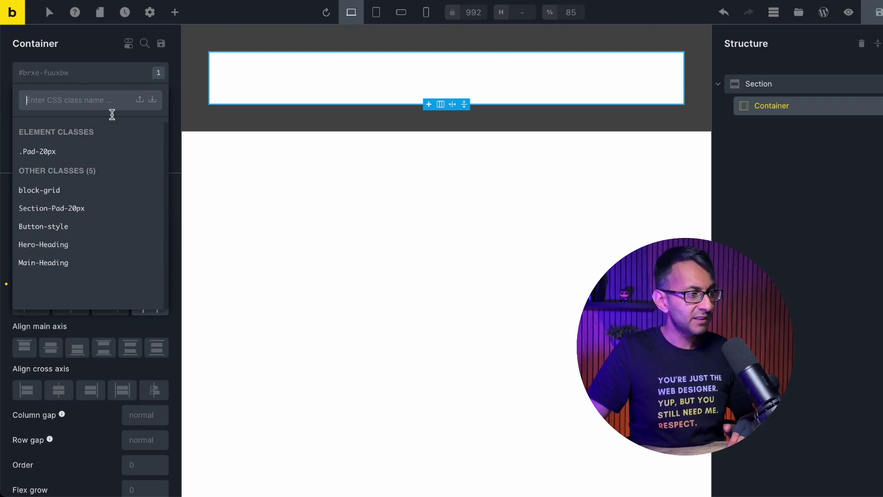
pyautogui.click(197, 156)
pyautogui.click(815, 109)
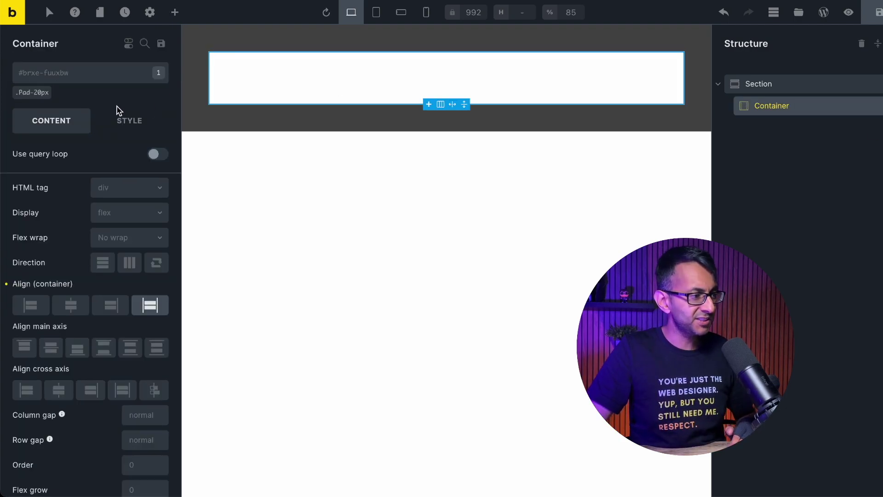
pyautogui.click(115, 75)
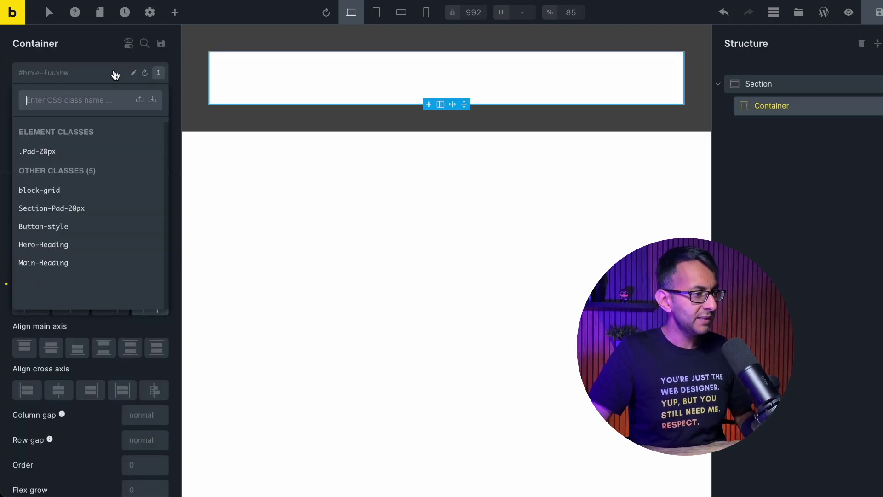
pyautogui.write('Container-BG-Image')
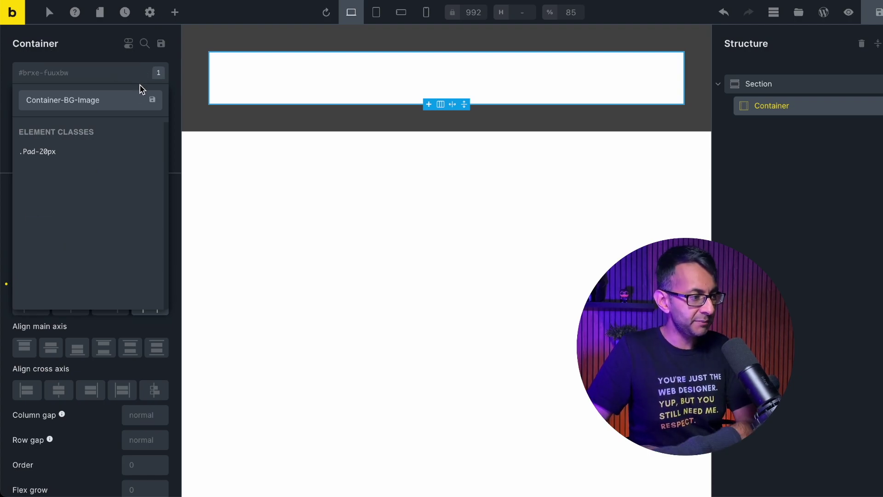
pyautogui.click(152, 99)
# Give the class a fixed, centred, cover background image of 3-1.webp.
pyautogui.click(129, 121)
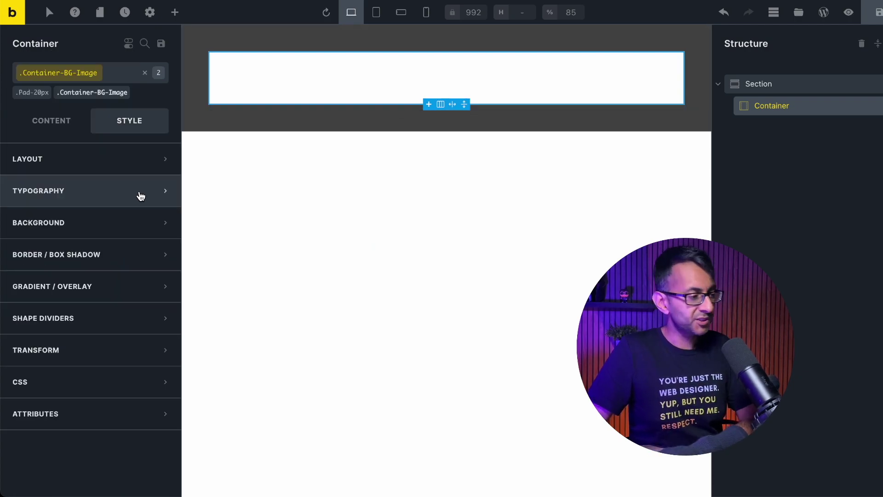
pyautogui.click(130, 233)
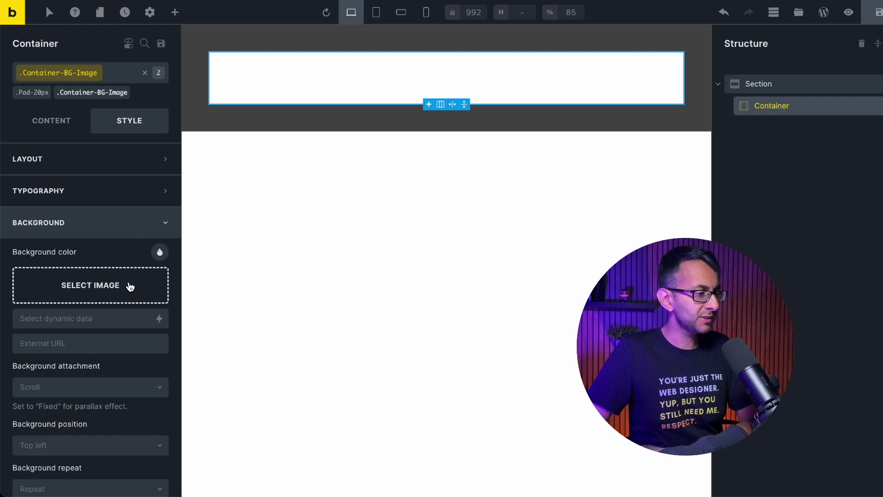
pyautogui.click(130, 286)
pyautogui.click(842, 459)
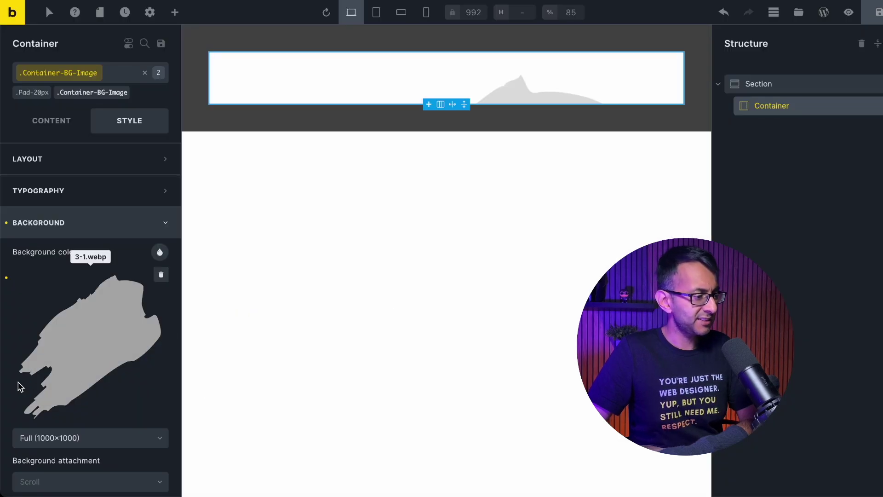
pyautogui.scroll(-1, 122, 388)
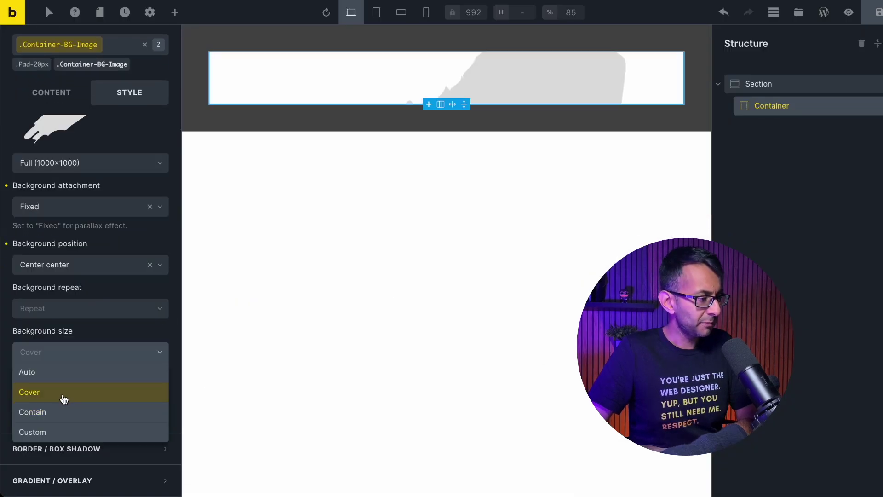
pyautogui.click(62, 395)
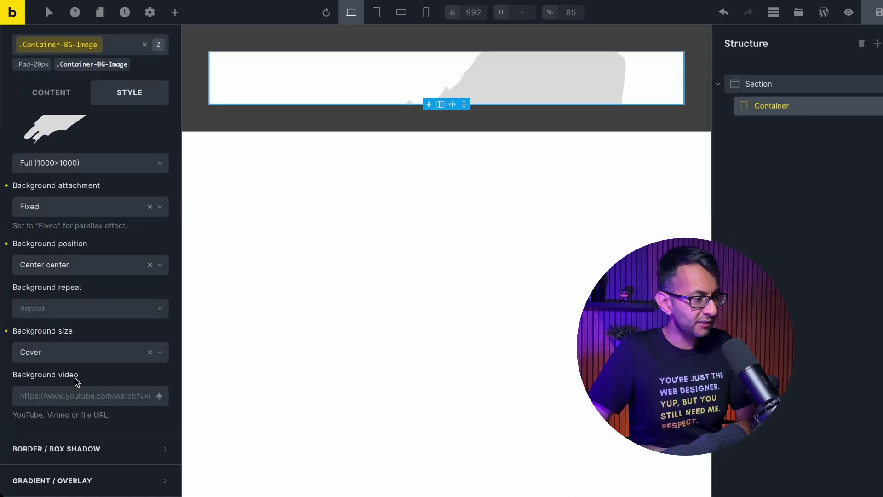
pyautogui.scroll(-3, 83, 366)
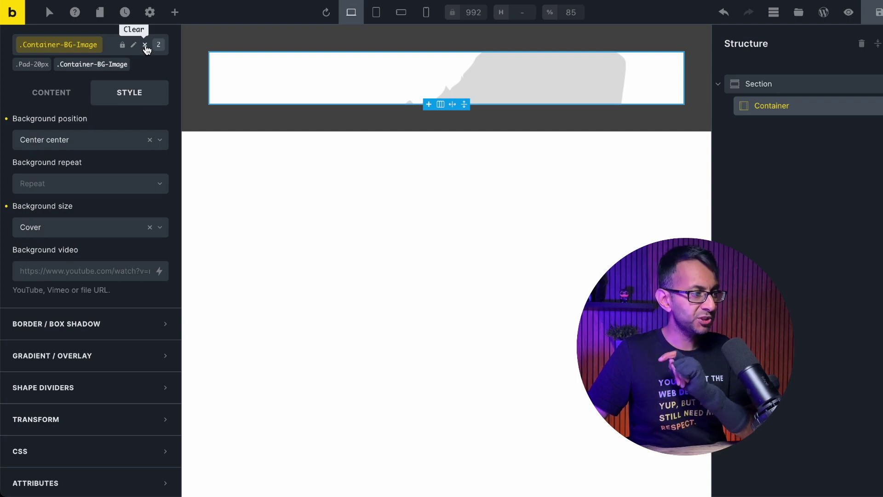
# Set the container's own height to 500 and add new sections to the page.
pyautogui.click(145, 44)
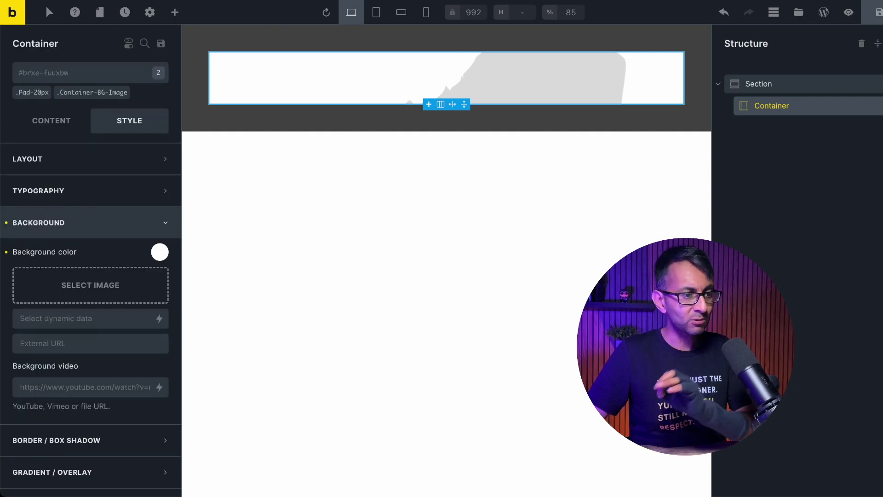
pyautogui.click(65, 164)
pyautogui.scroll(-3, 138, 457)
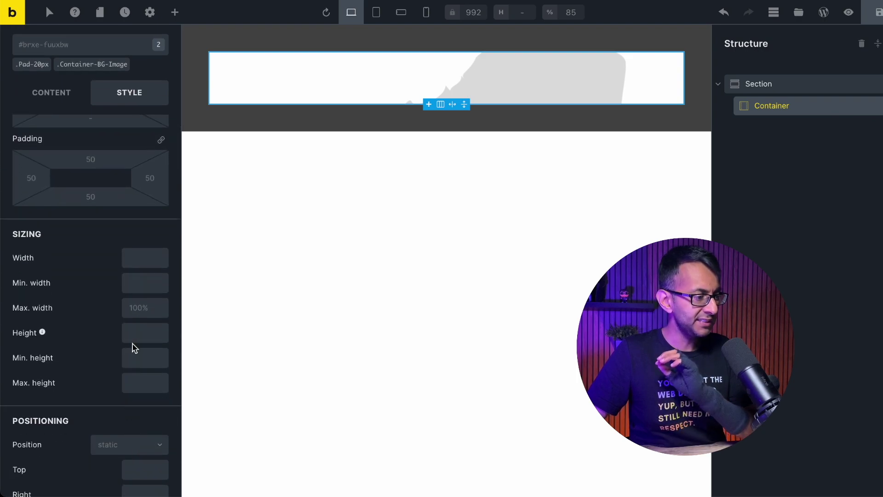
pyautogui.click(138, 333)
pyautogui.write('500')
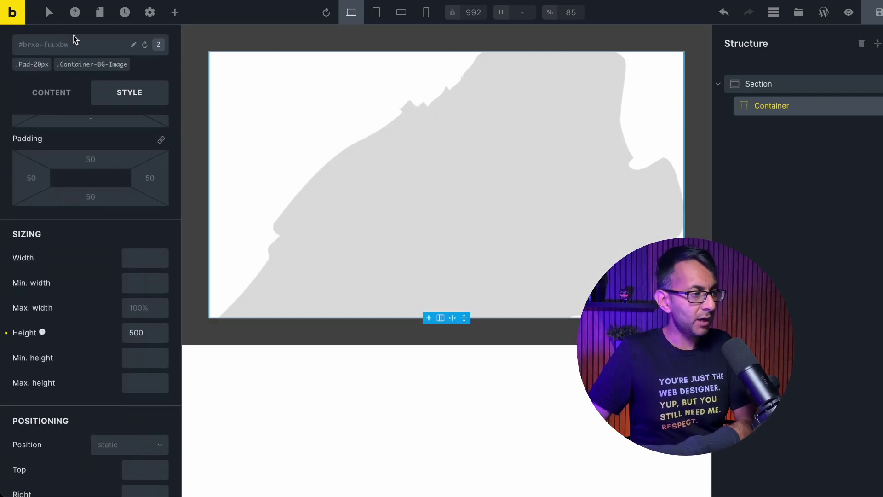
pyautogui.click(175, 12)
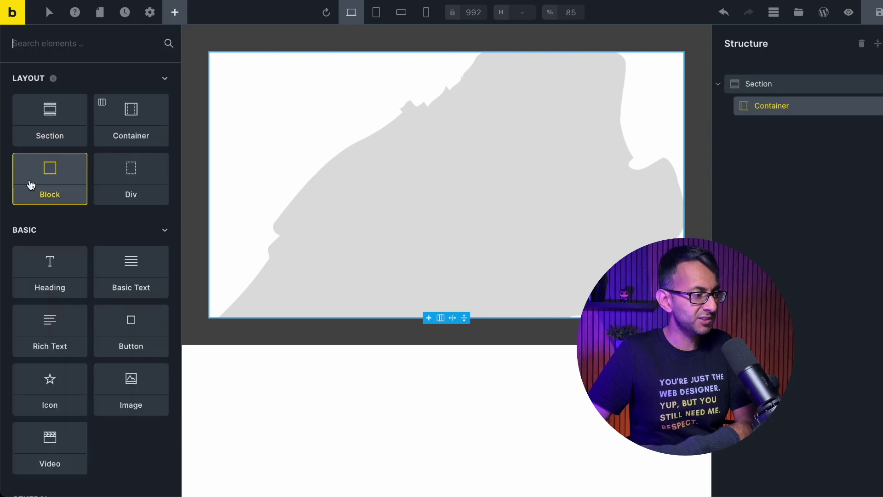
pyautogui.click(50, 120)
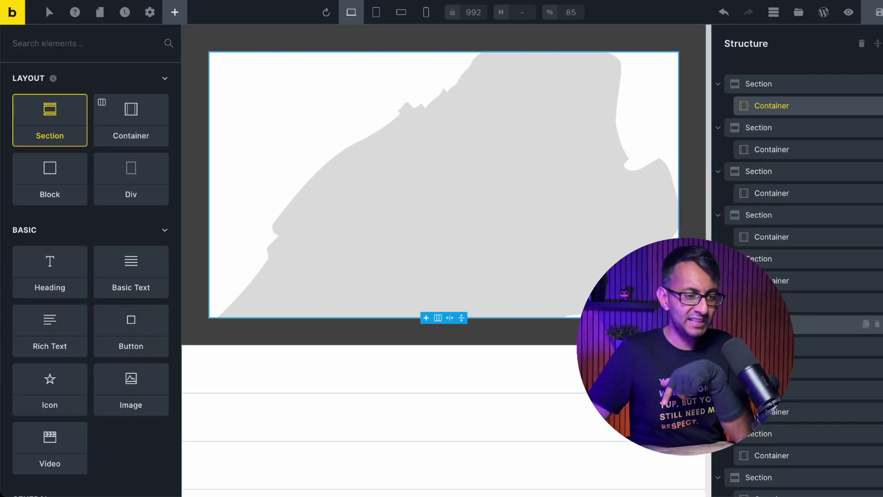
# Apply the Container-BG-Image class to a container further down the page.
pyautogui.click(794, 374)
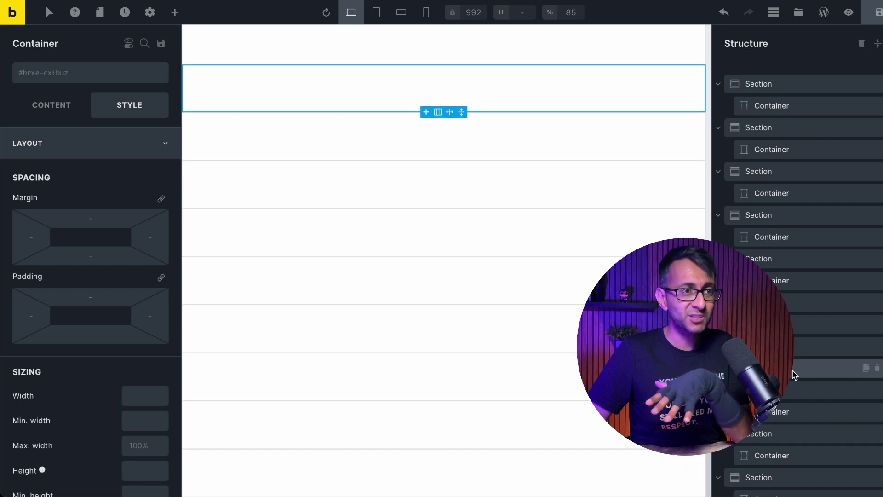
pyautogui.click(805, 237)
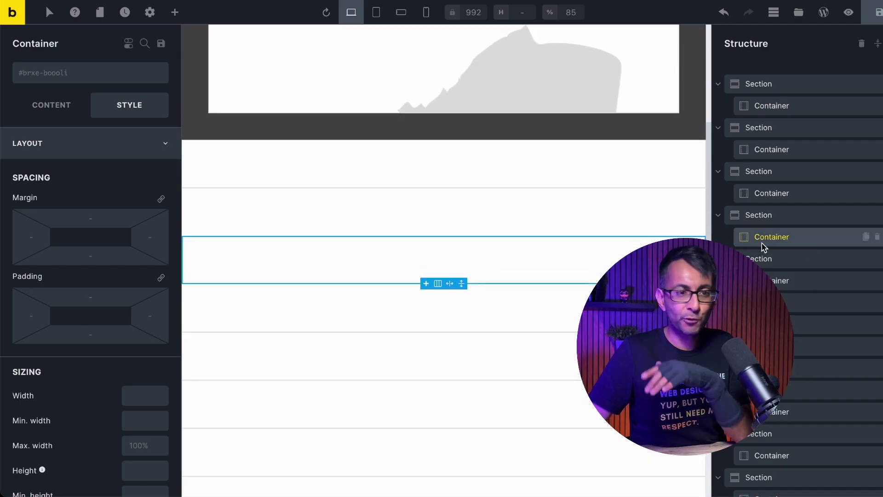
pyautogui.click(75, 73)
pyautogui.click(67, 261)
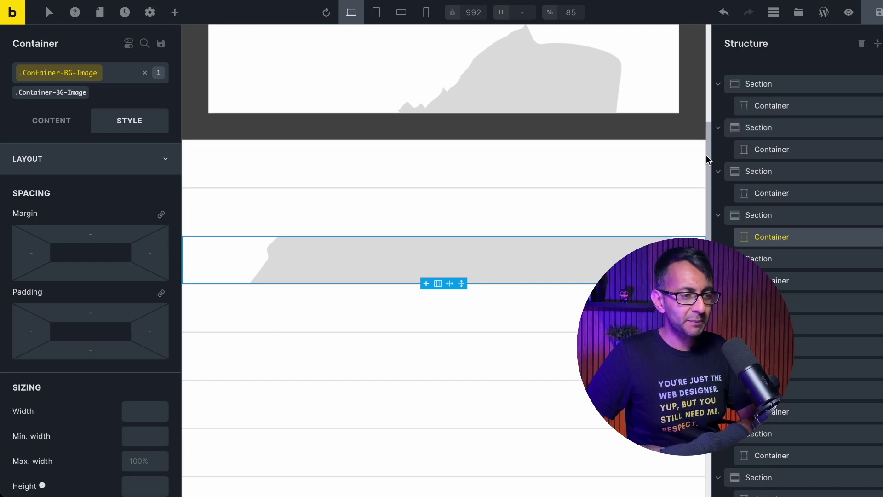
pyautogui.scroll(4, 703, 92)
pyautogui.moveTo(703, 71); pyautogui.dragTo(716, 198)
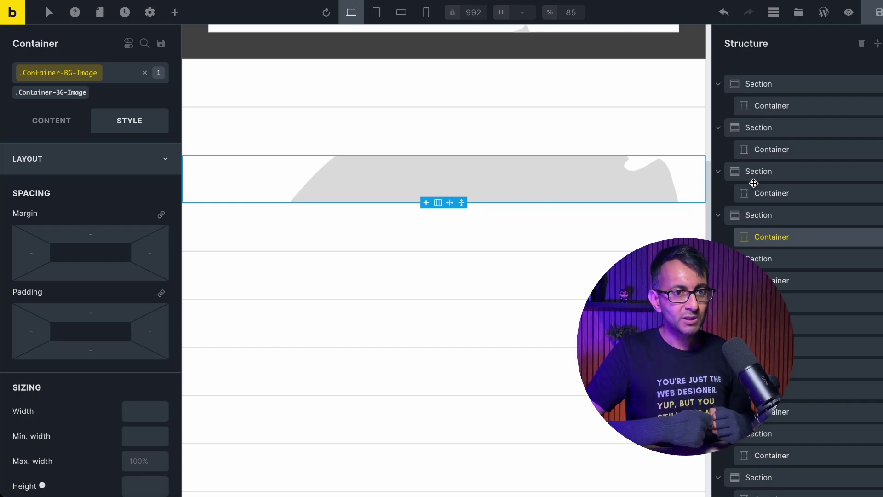
# Edit the Container-BG-Image class from the first container and set its height to 500px.
pyautogui.click(781, 105)
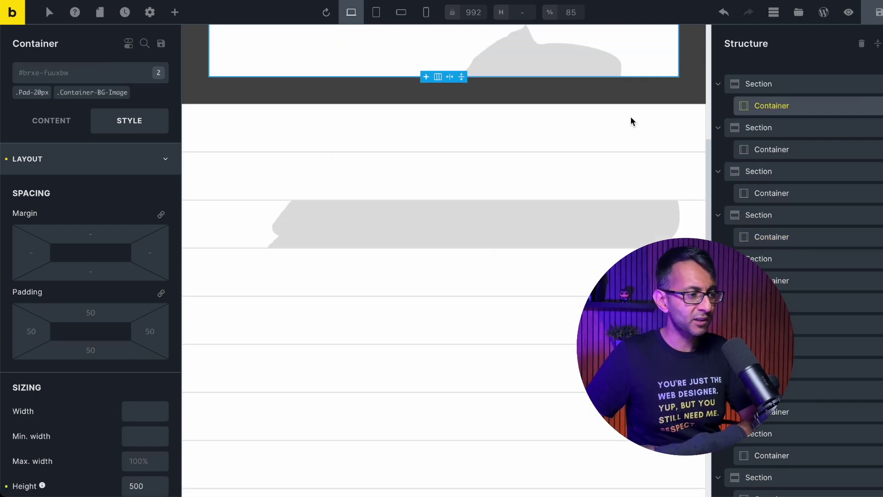
pyautogui.click(88, 93)
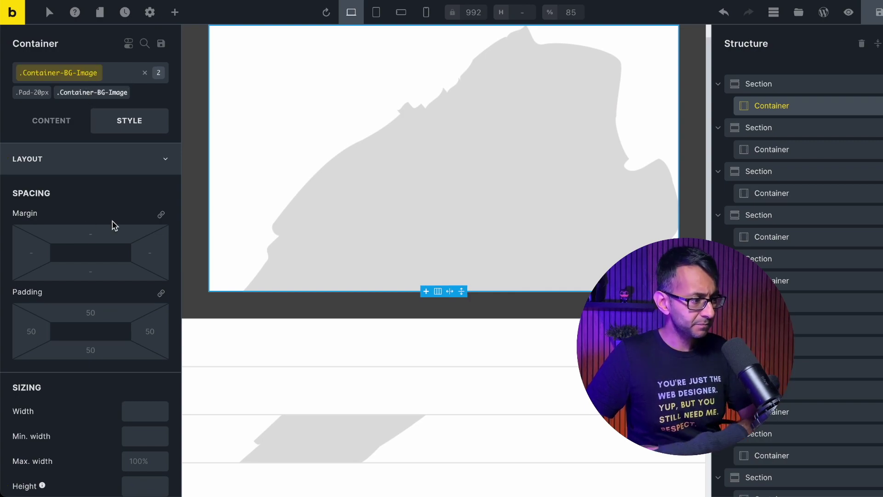
pyautogui.scroll(-3, 69, 317)
pyautogui.click(131, 411)
pyautogui.write('5')
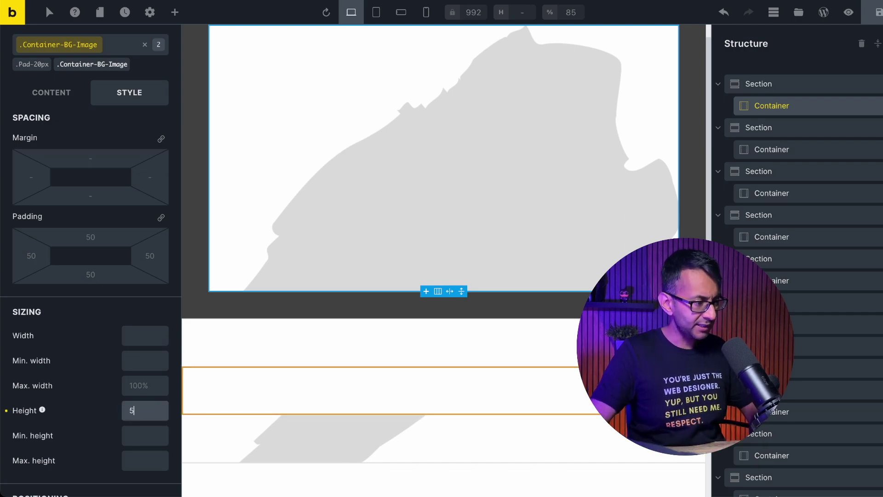
pyautogui.write('00px')
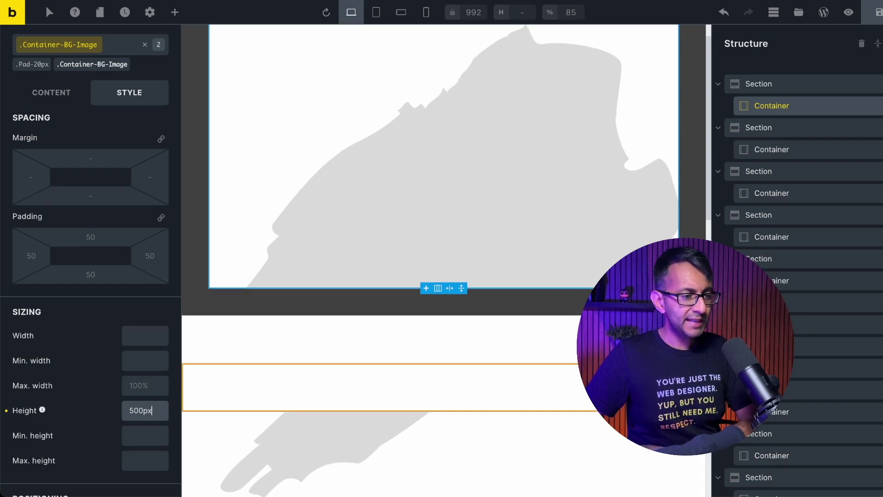
pyautogui.scroll(-3, 479, 388)
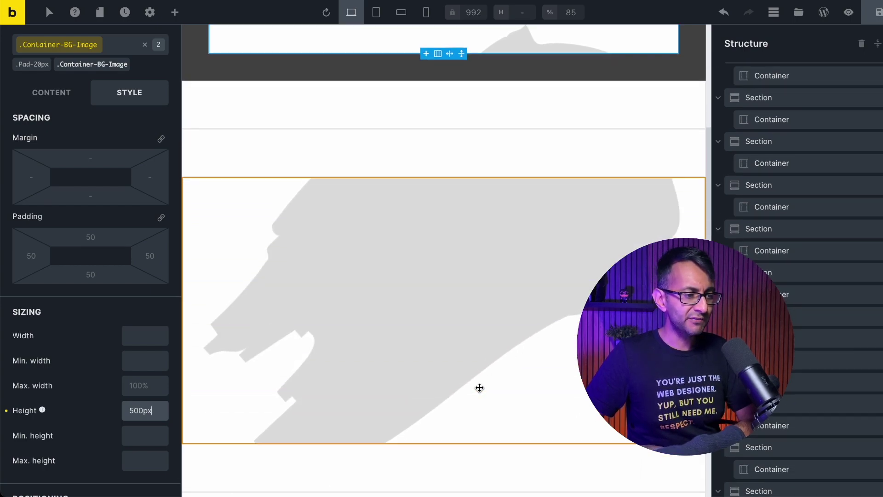
pyautogui.scroll(-2, 475, 330)
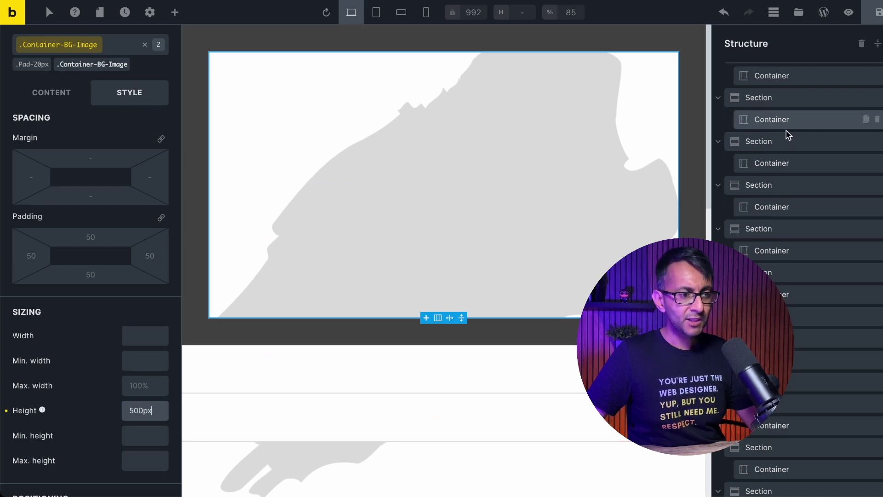
pyautogui.click(784, 166)
# Add both the Container-BG-Image and Pad-20px classes to another container.
pyautogui.click(92, 79)
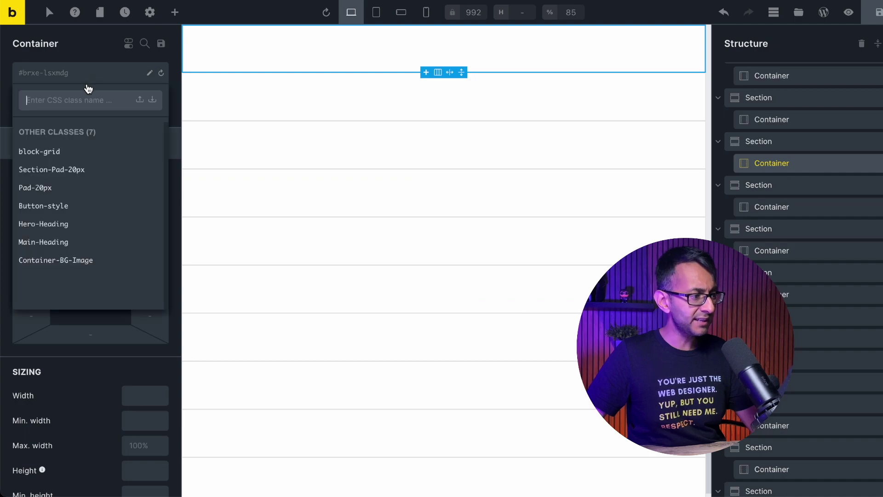
pyautogui.click(64, 261)
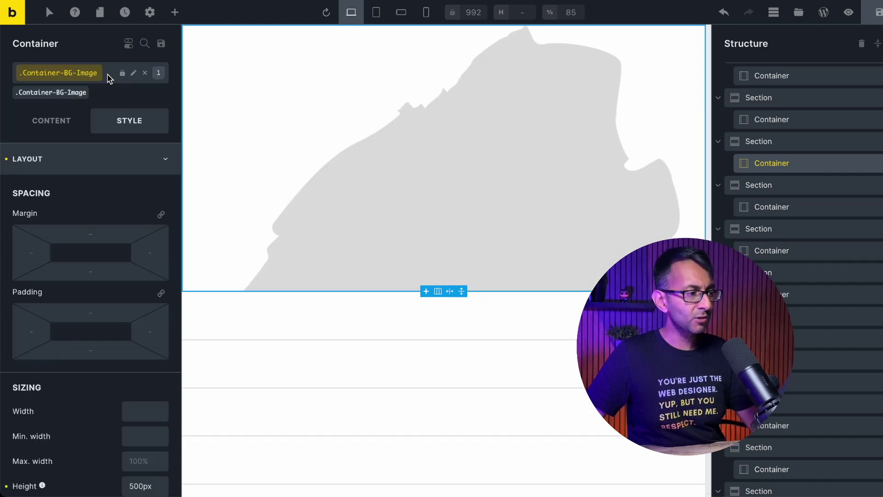
pyautogui.click(109, 79)
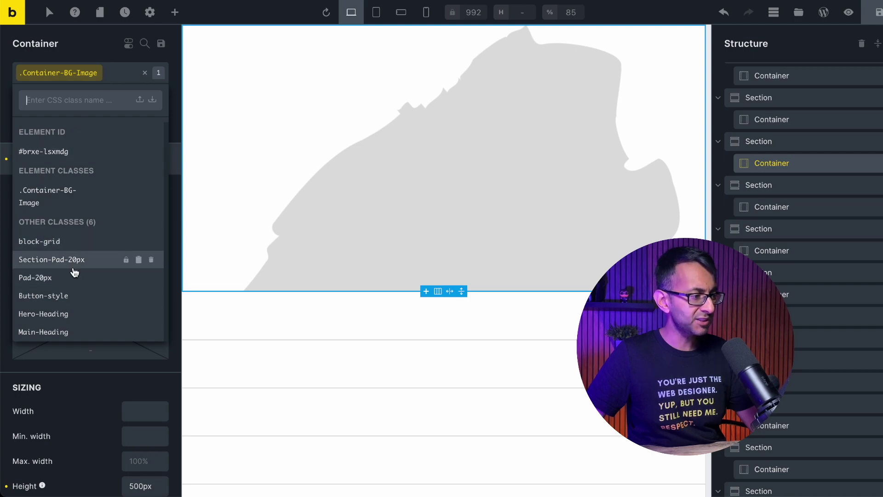
pyautogui.click(72, 276)
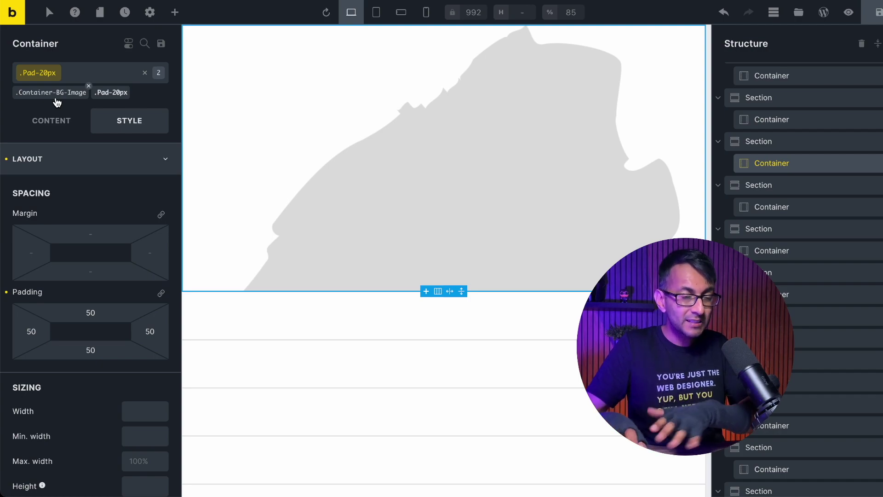
pyautogui.click(83, 78)
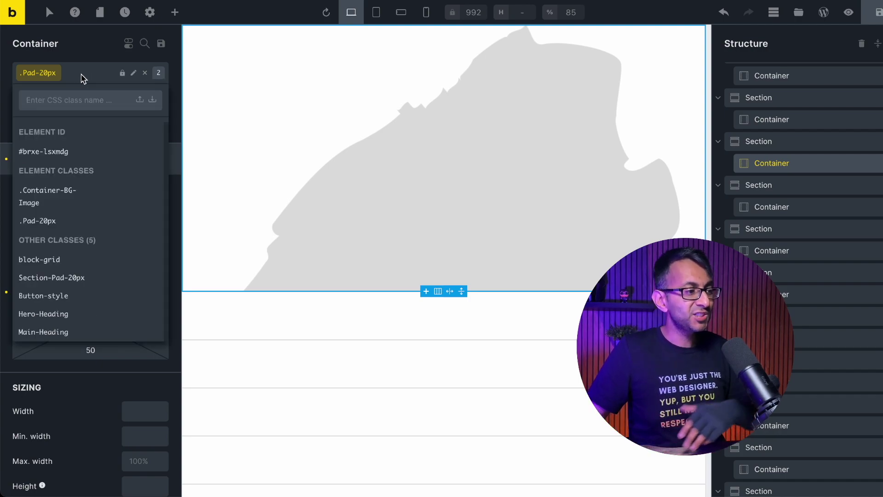